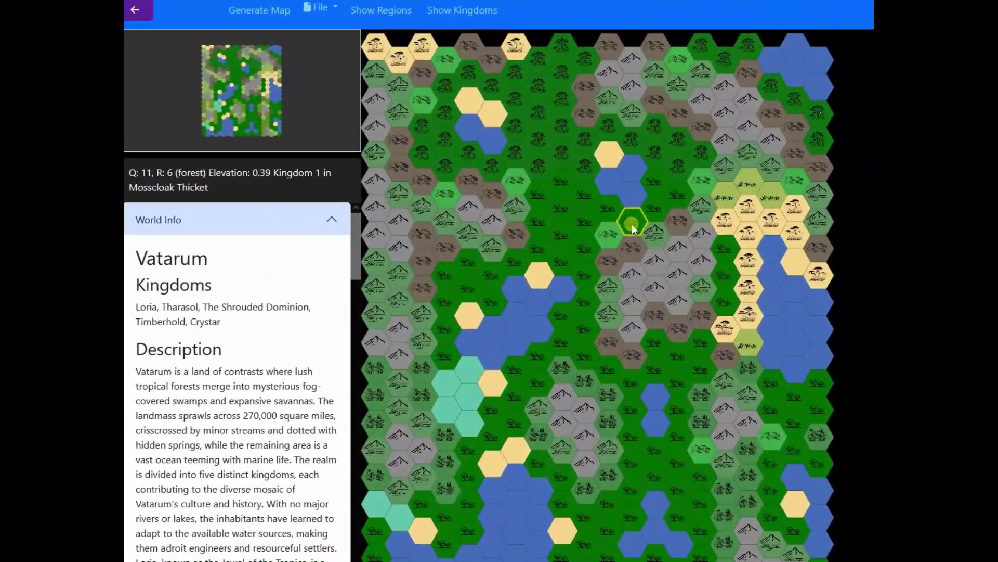
Add the large friendly city Bellowburg at subtile (2, 2) of the forest tile
left_click(636, 268)
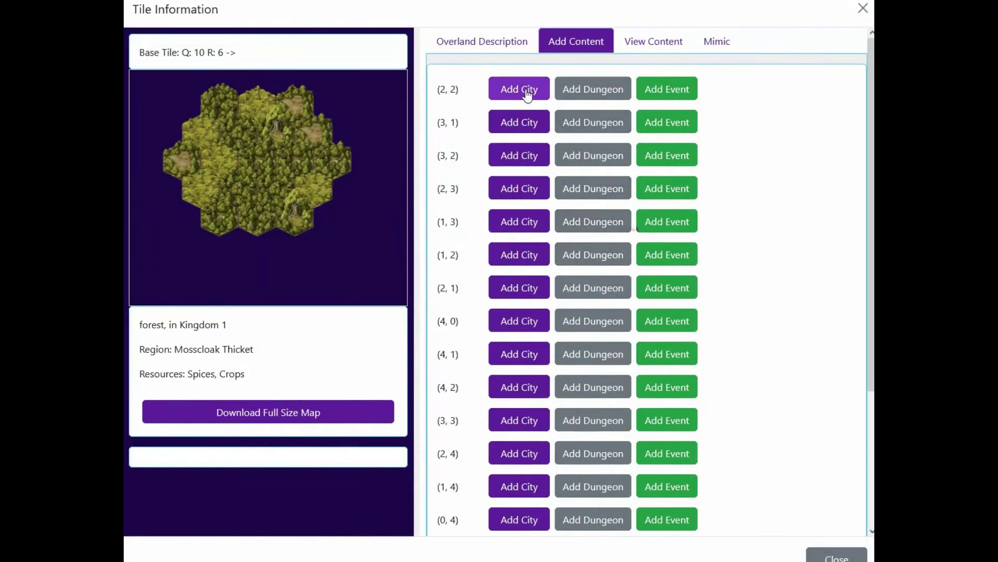
left_click(527, 93)
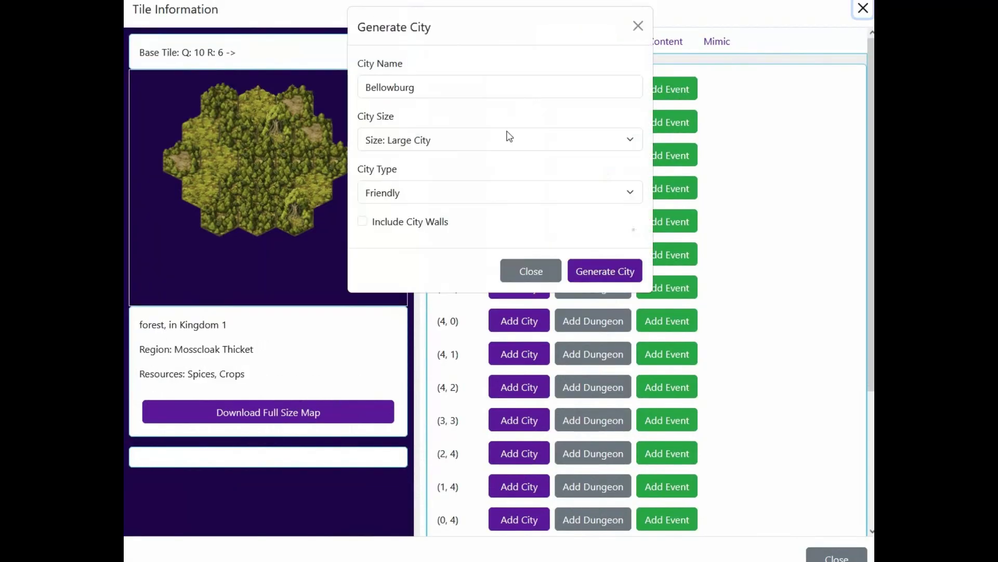
left_click(598, 271)
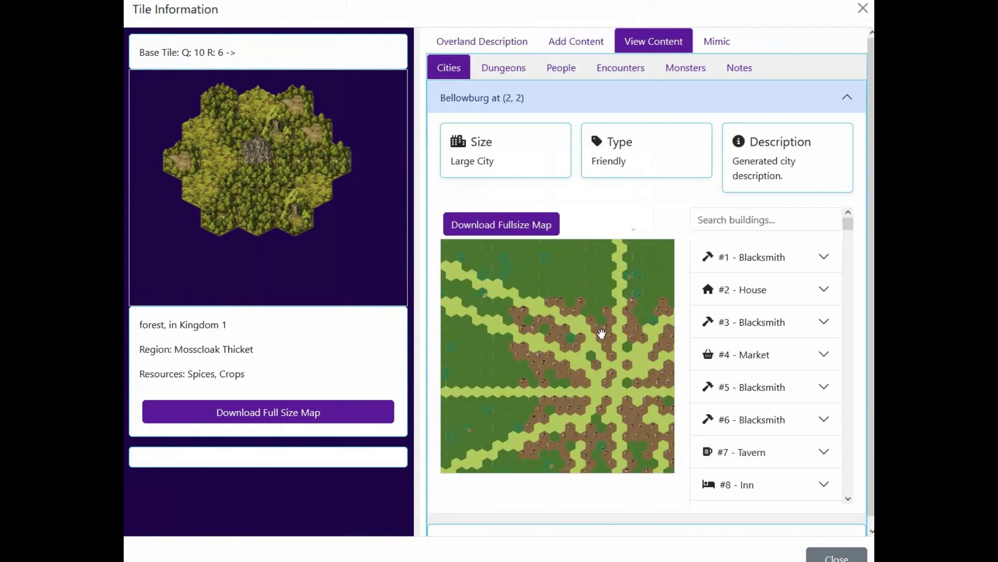
Read Bellowburg's House, Market, Blacksmith and Tavern building descriptions
left_click(758, 287)
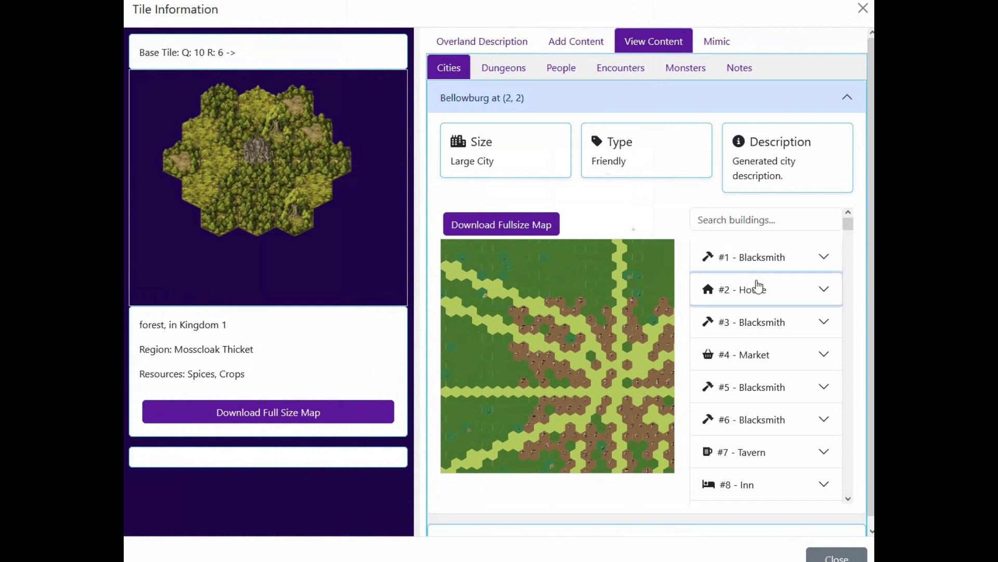
left_click(750, 406)
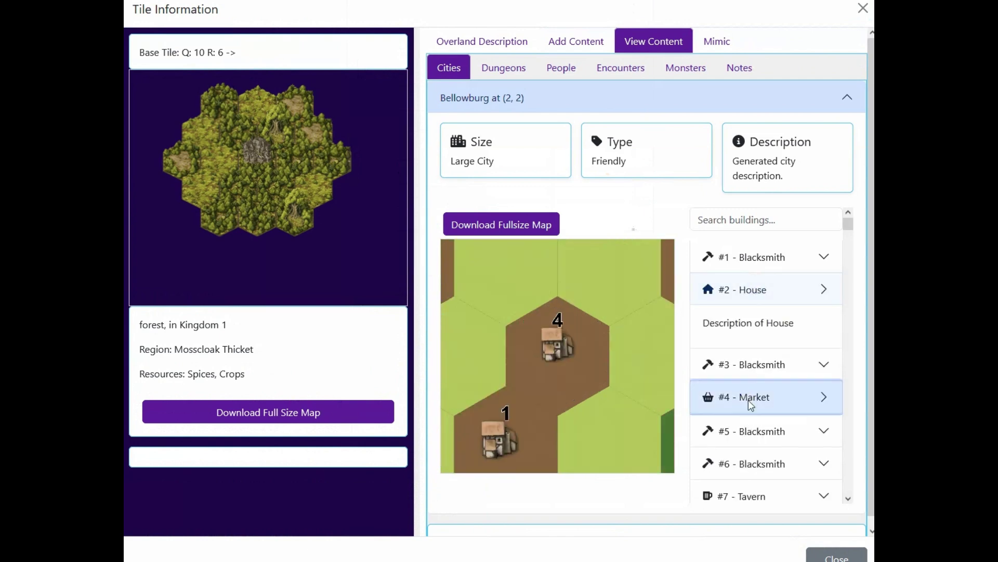
left_click(748, 460)
scroll(757, 405, "down", 15)
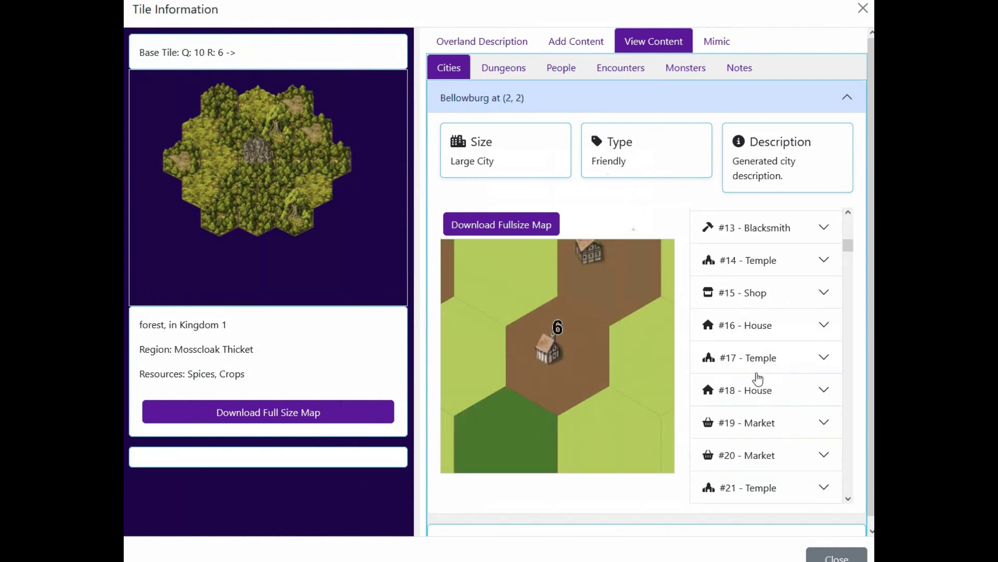
left_click(756, 391)
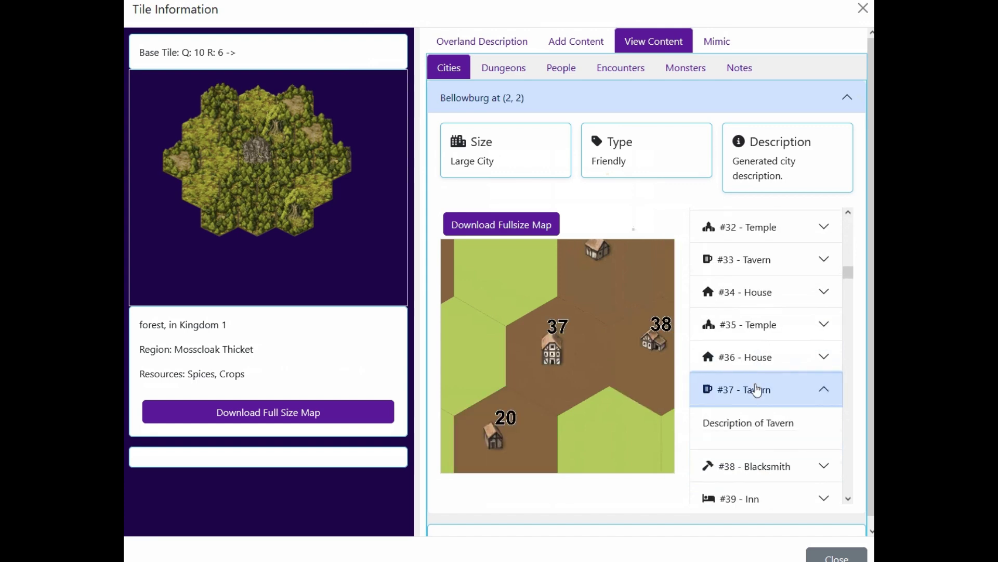
scroll(581, 327, "down", 5)
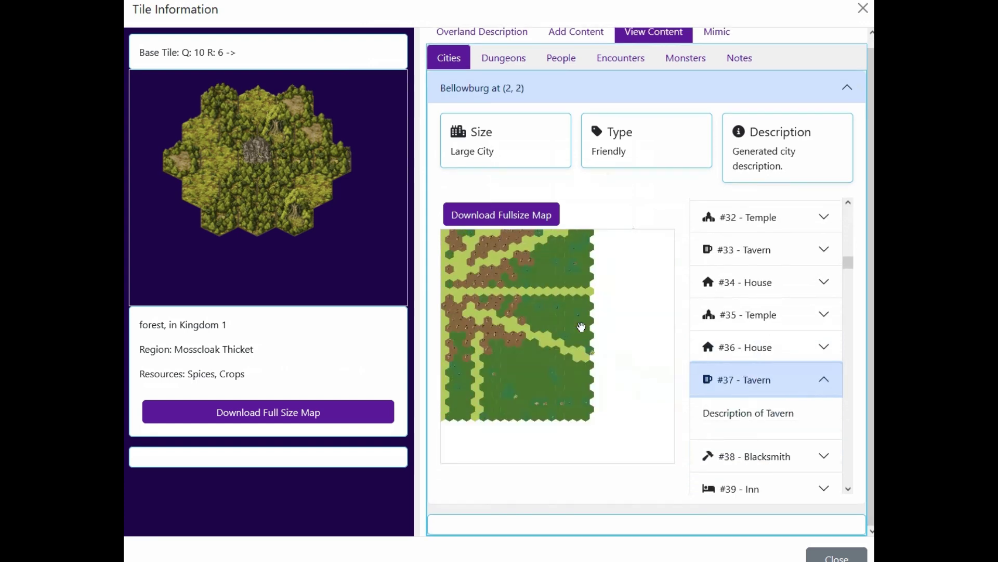
scroll(537, 345, "up", 2)
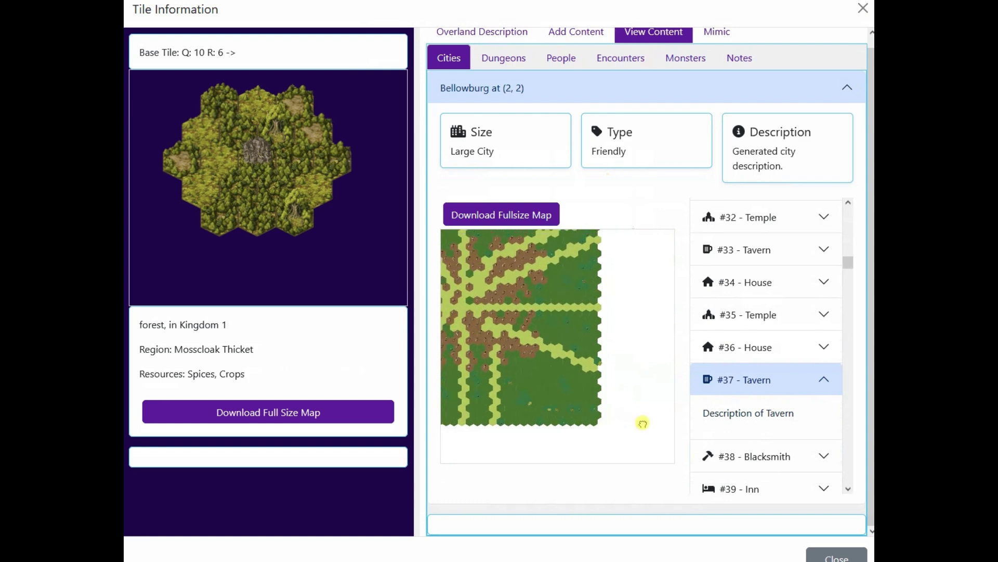
scroll(622, 404, "up", 2)
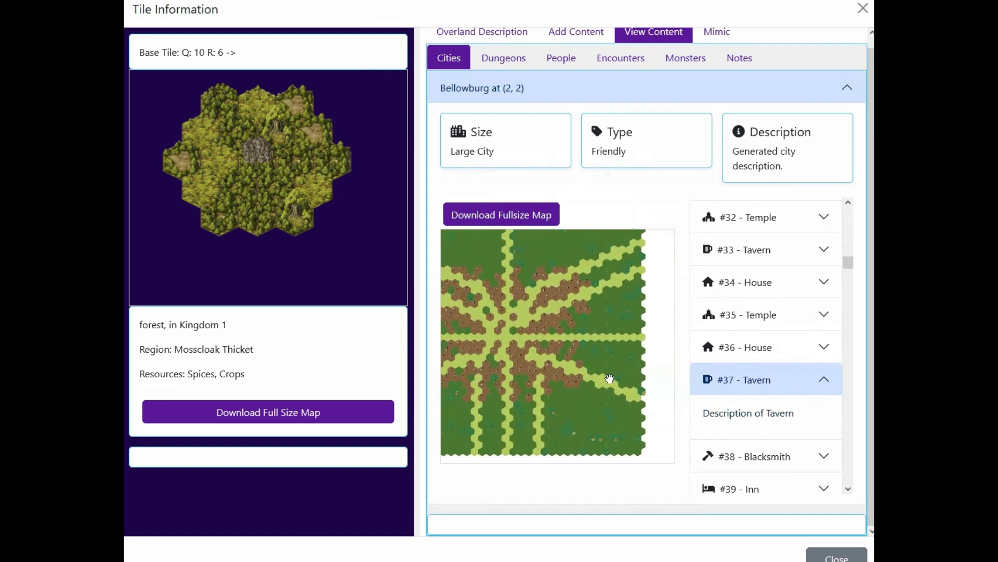
mouse_move(260, 153)
left_mouse_down()
mouse_move(260, 89)
mouse_move(266, 159)
left_mouse_up()
Generate the large easy crypt dungeon Necropolis of the Forgotten of the Cursed at (2, 2)
left_click(576, 32)
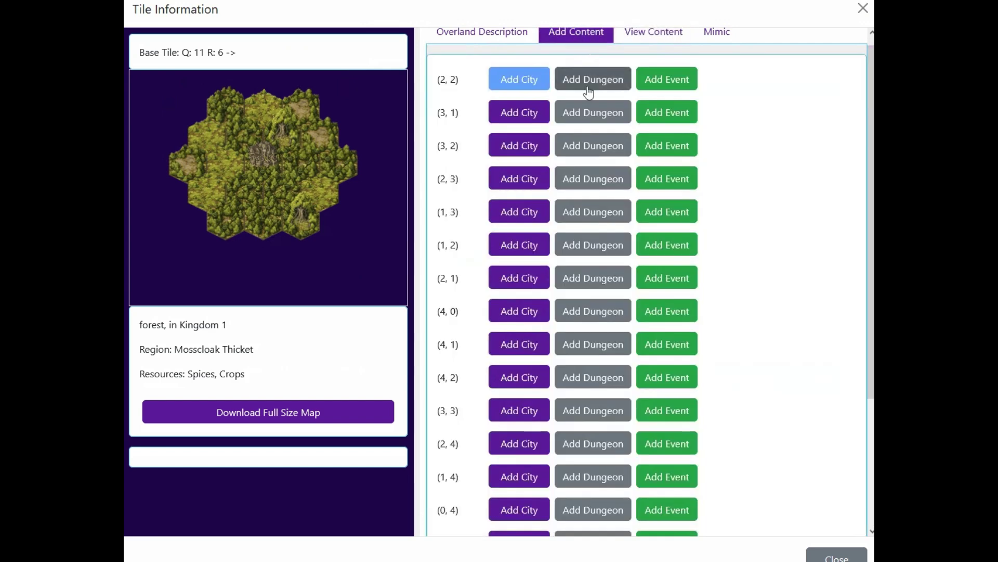
left_click(584, 86)
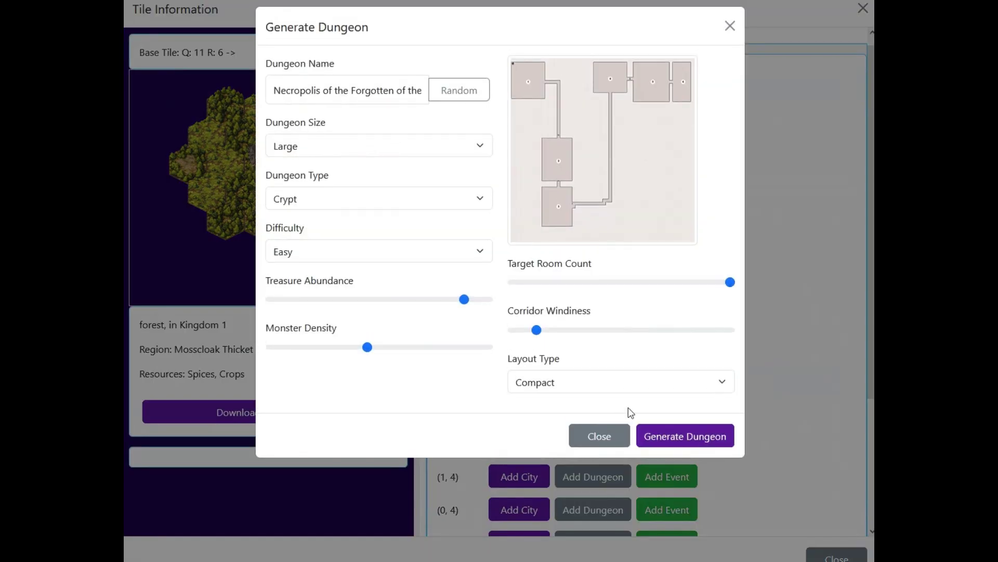
left_click(676, 439)
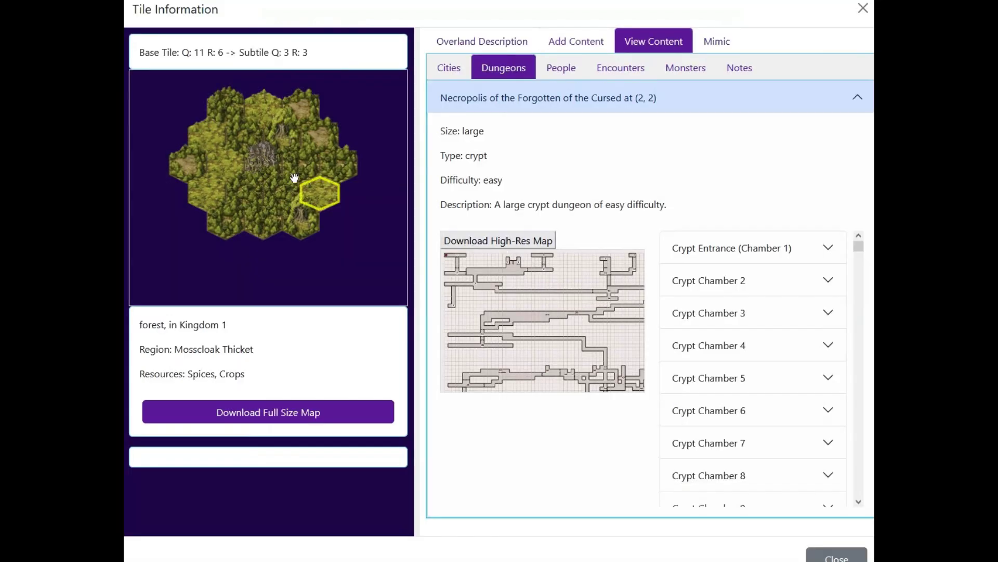
Zoom the tile preview onto the castle subtile and back, then close Tile Information
left_click(279, 173)
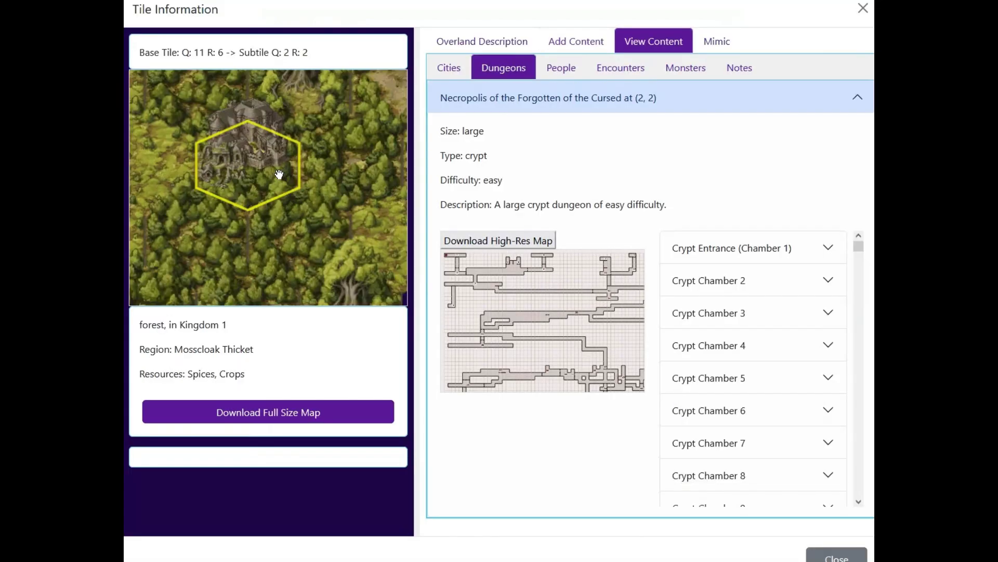
left_click(304, 182)
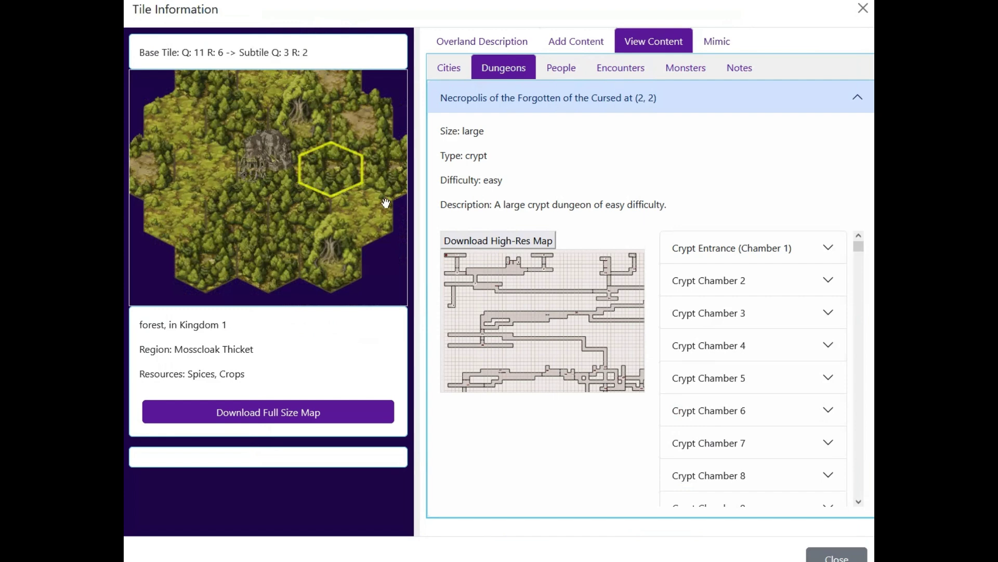
left_click(829, 548)
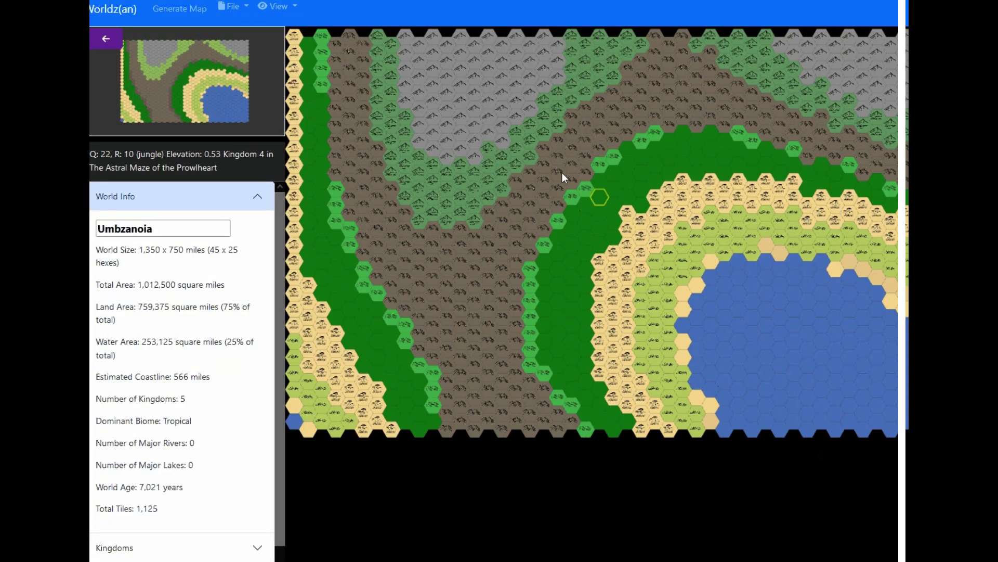
Zoom the Umbzanoia hex map in toward the Snowcrown Bastion mountain tile
scroll(486, 120, "up", 2)
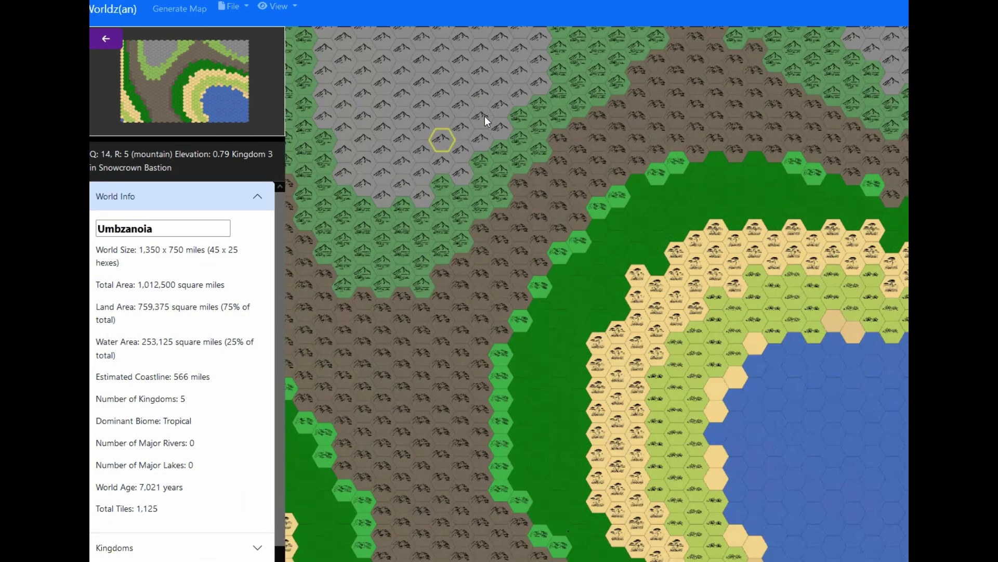
Open the details of the Snowcrown Bastion mountain tile
left_click(435, 142)
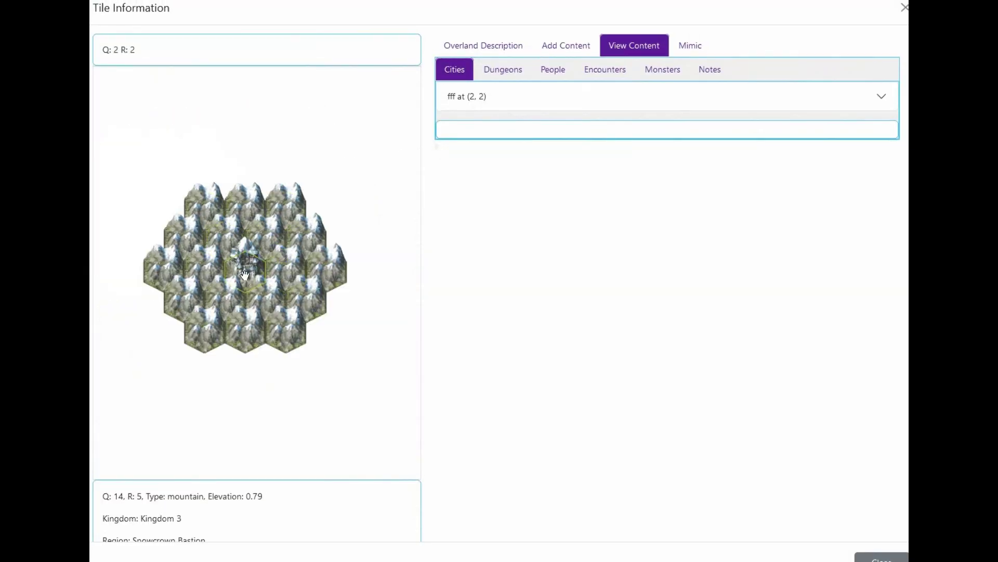
scroll(252, 255, "up", 3)
scroll(255, 244, "down", 2)
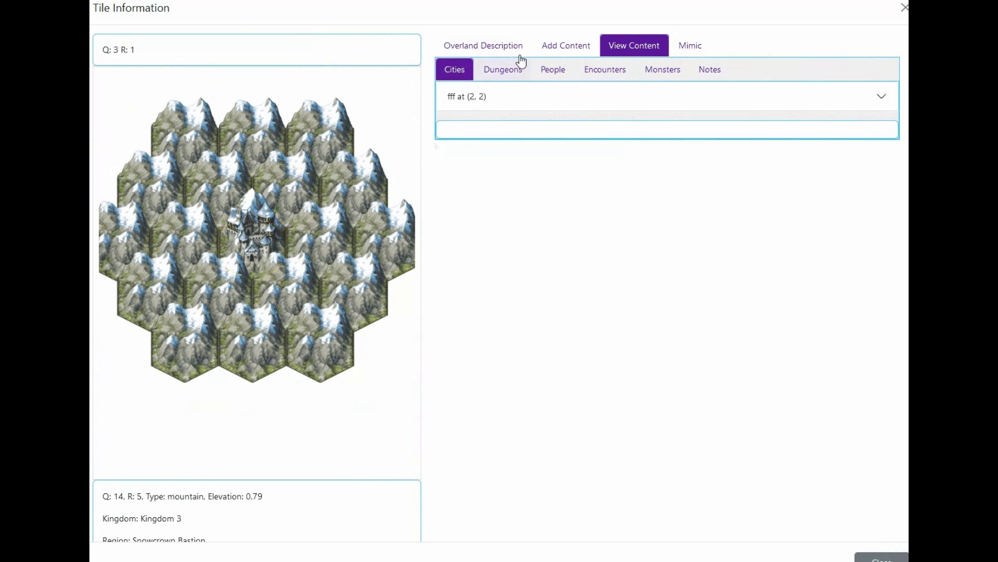
Generate the City-sized metropolis fff at subtile (3, 1)
left_click(570, 45)
left_click(517, 121)
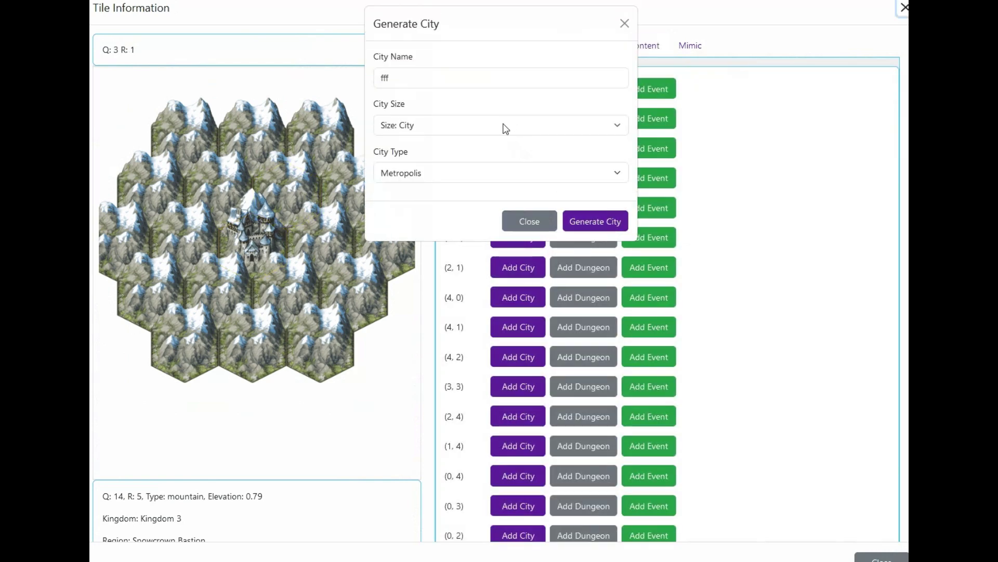
left_click(503, 126)
left_click(493, 198)
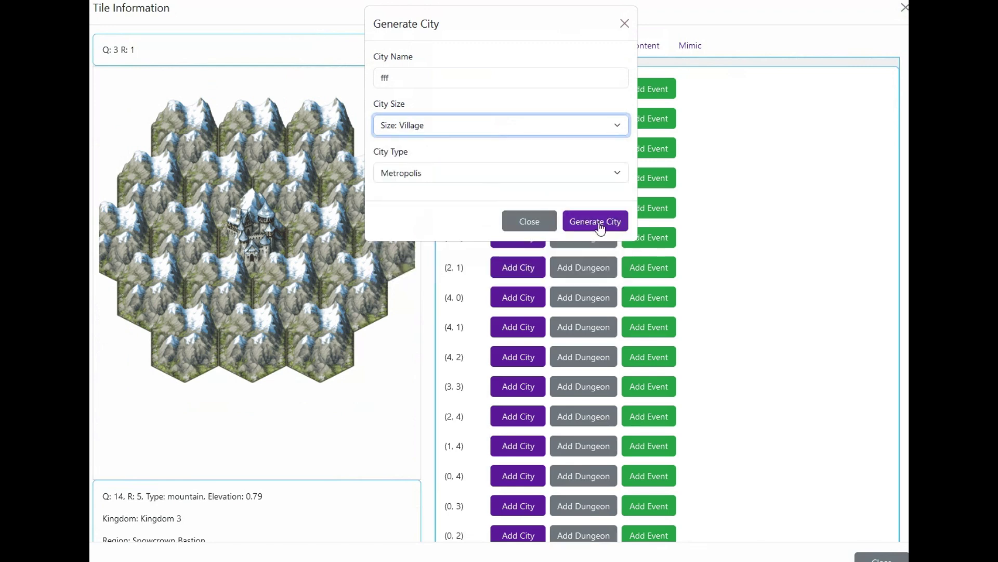
left_click(514, 130)
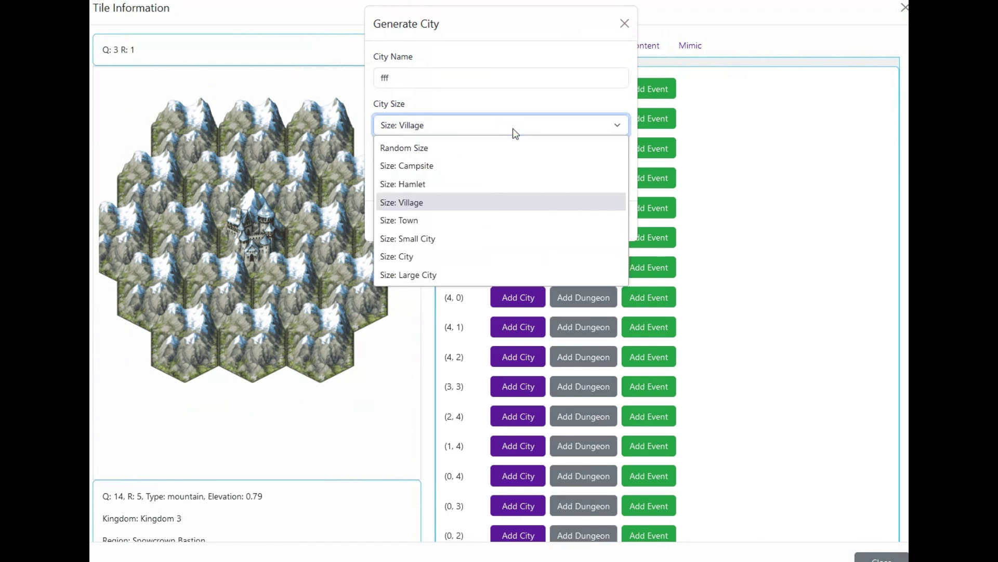
left_click(501, 255)
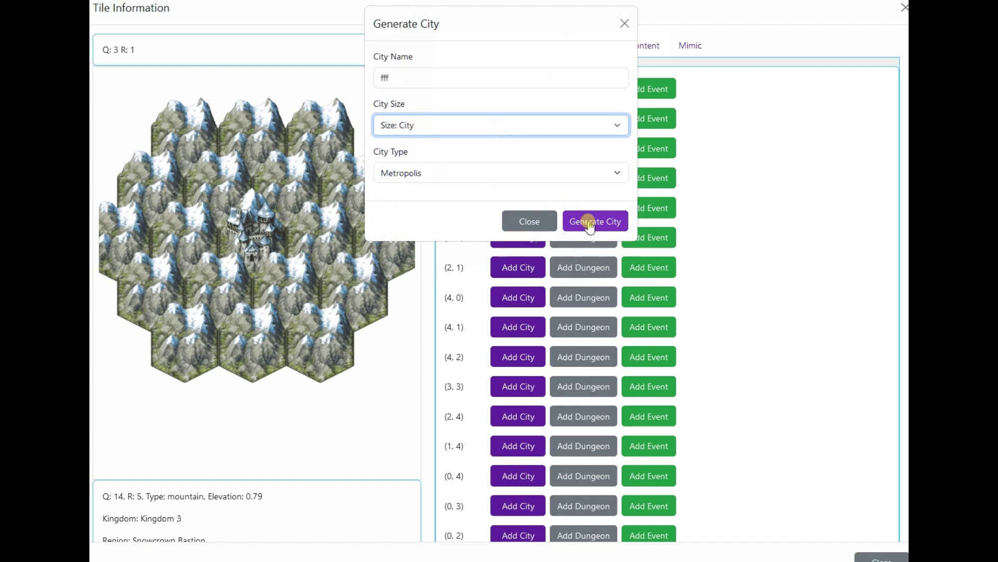
left_click(590, 224)
Centre the mountain tile preview and view the Temple building's details
left_click_drag(312, 164, 363, 233)
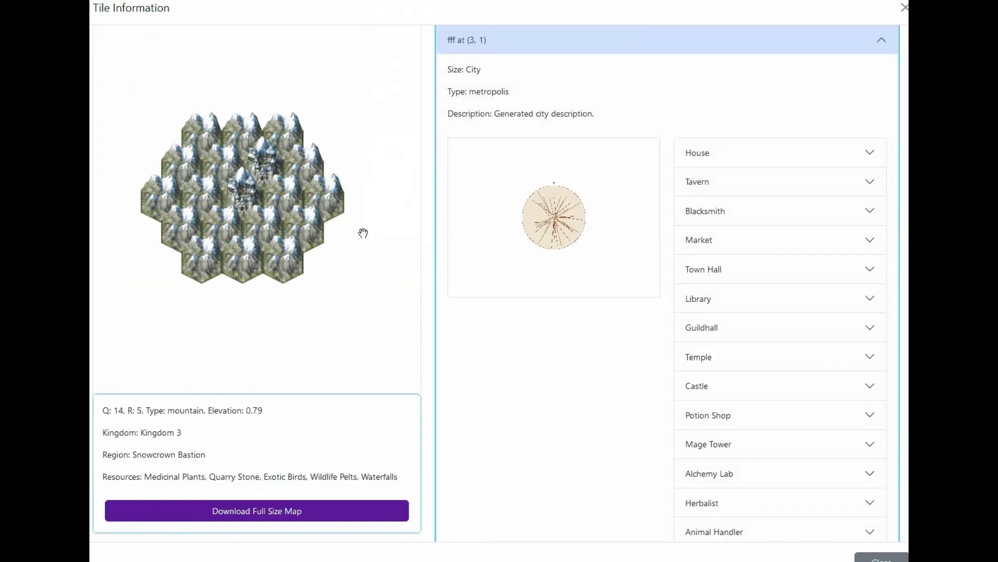
scroll(259, 186, "up", 5)
scroll(259, 186, "down", 3)
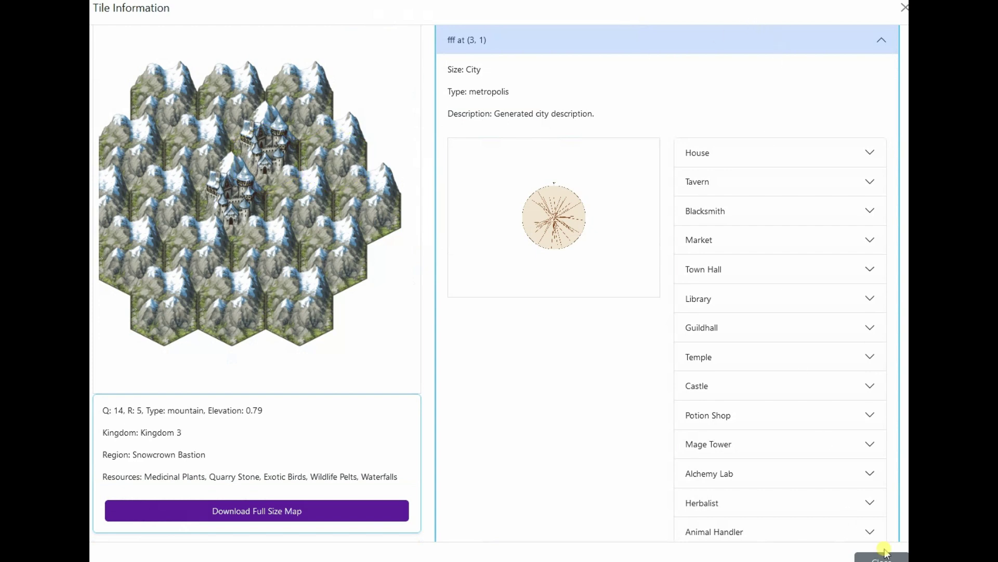
left_click(756, 355)
Read the Market description, then move jungle hex Q: 15 R: 8 into Kingdom 3
left_click(747, 238)
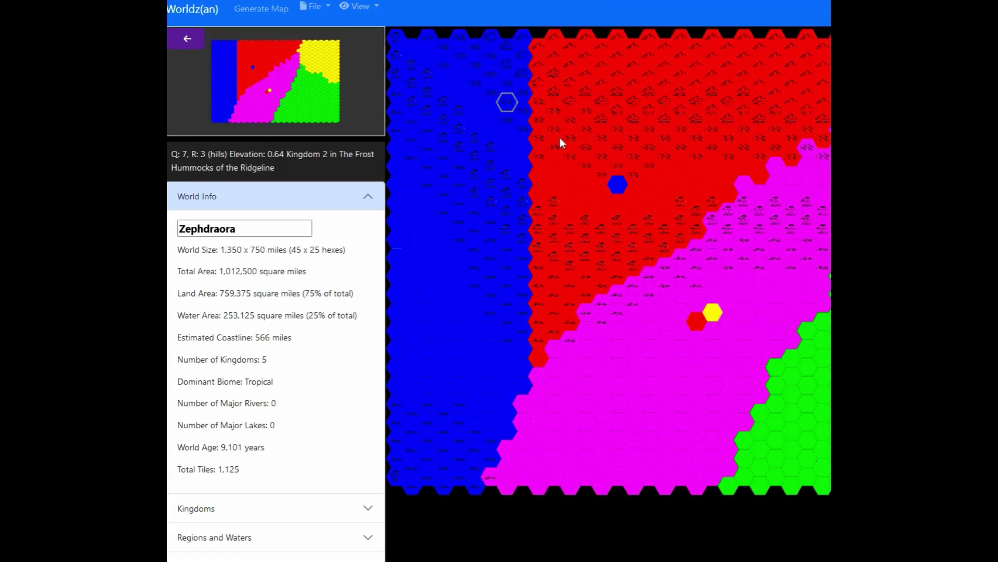
left_click(639, 194)
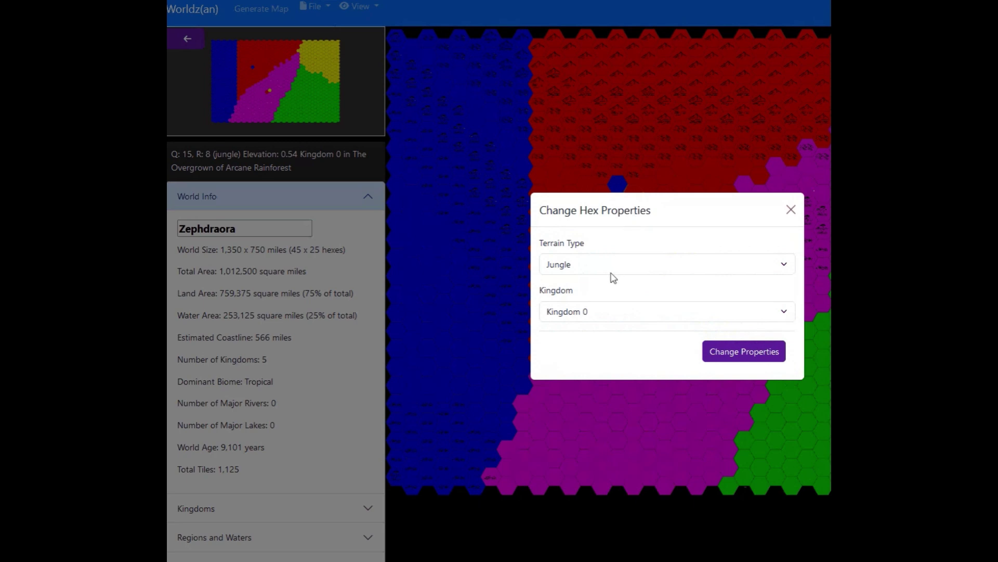
left_click(607, 312)
left_click(595, 392)
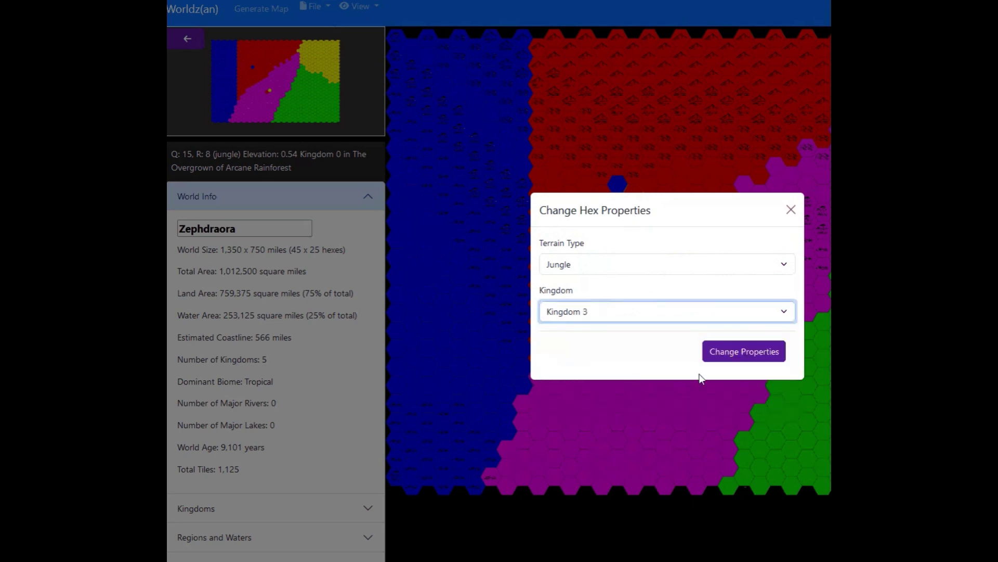
left_click(737, 355)
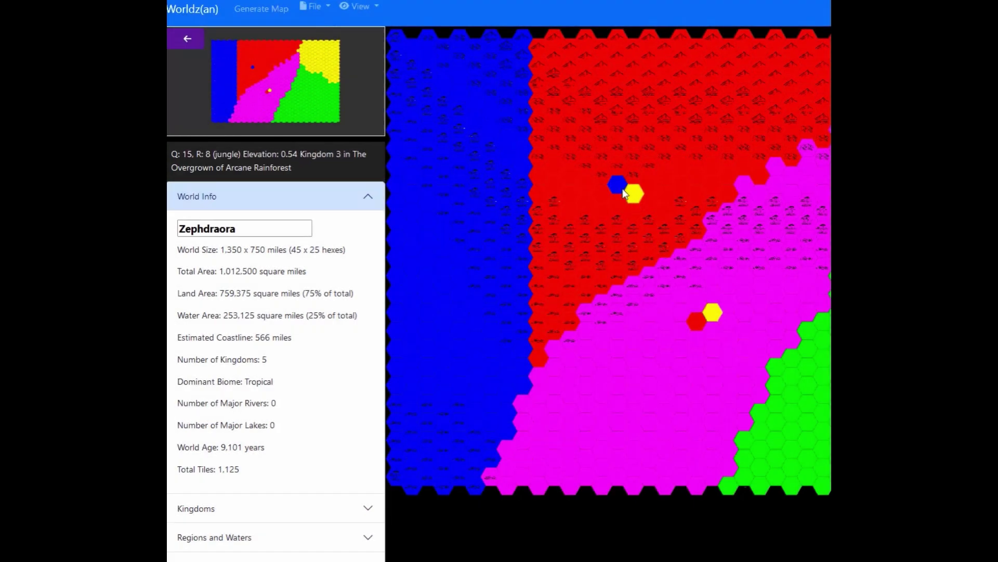
Reassign hex Q:13, R:9 to Kingdom 2
left_click(604, 209)
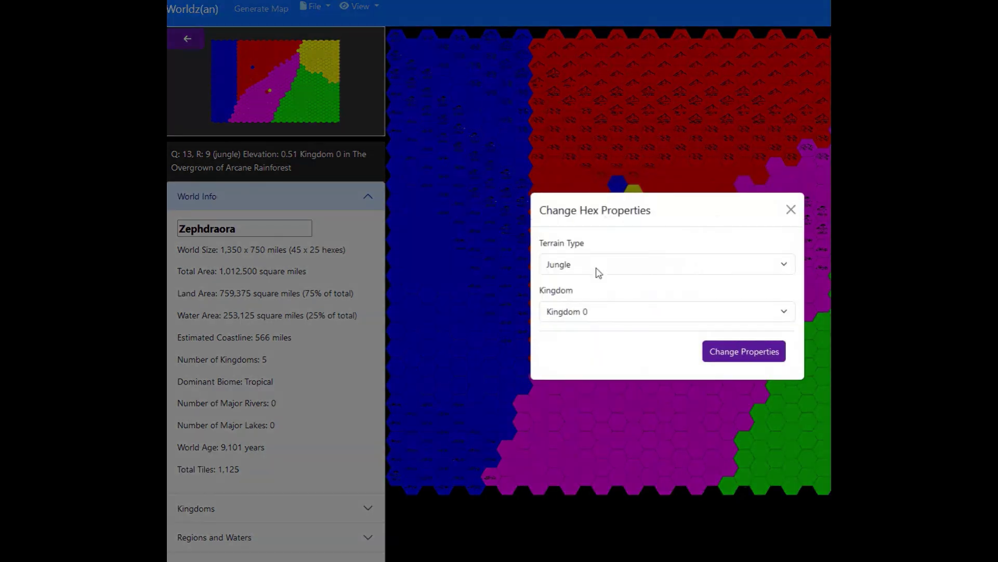
left_click(585, 315)
left_click(572, 368)
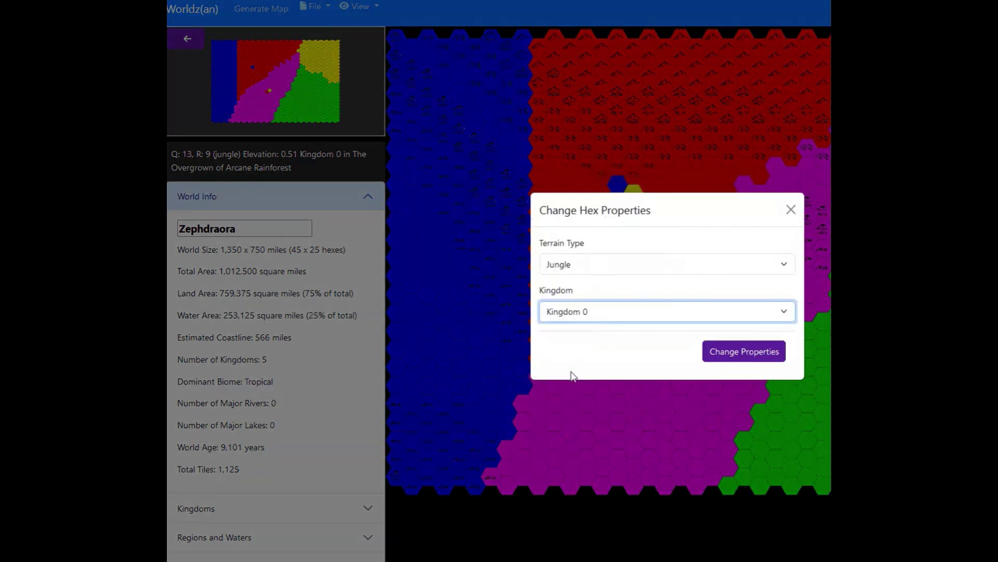
left_click(715, 349)
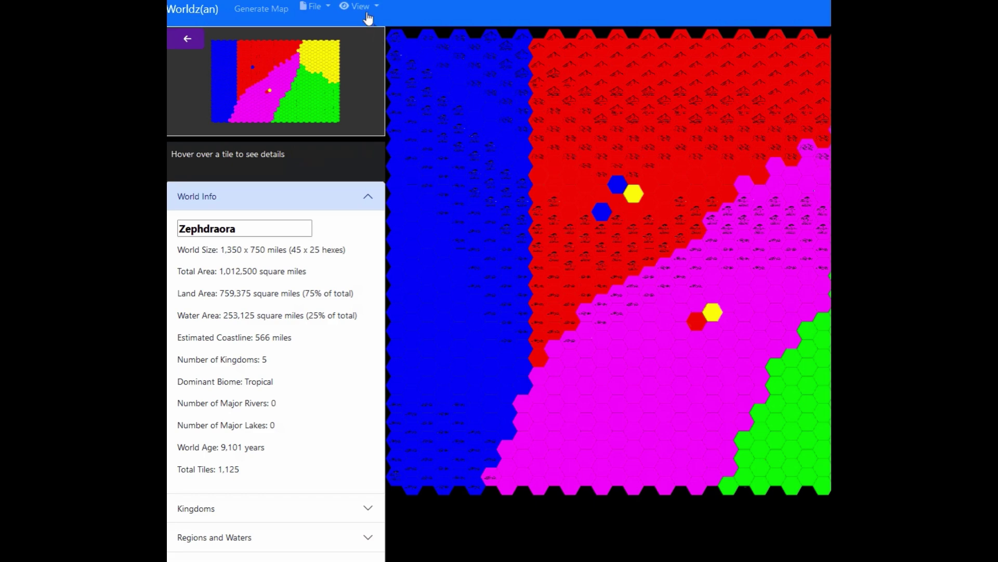
Switch the map to terrain colours, then back to kingdom colours
left_click(367, 14)
left_click(370, 41)
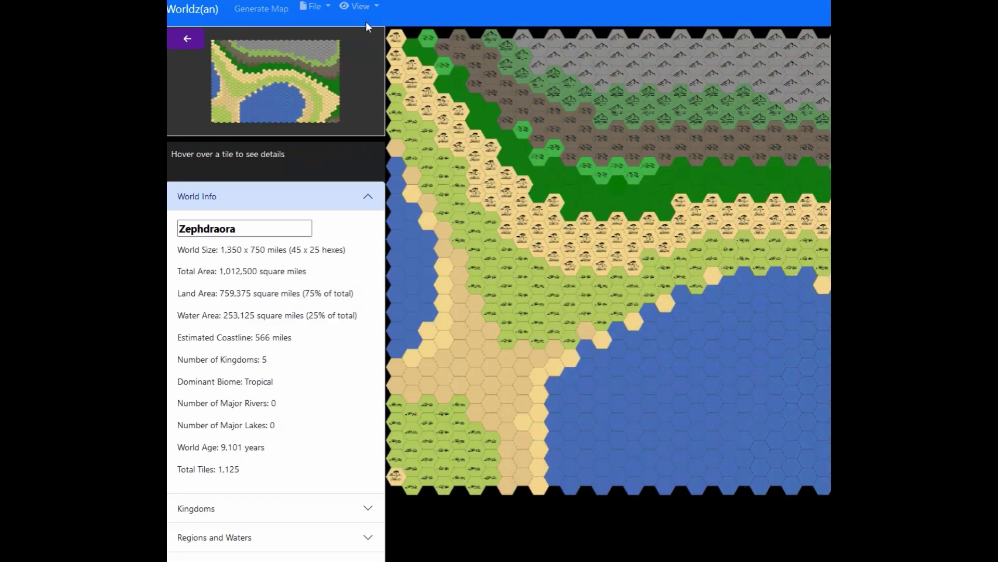
left_click(365, 21)
left_click(366, 36)
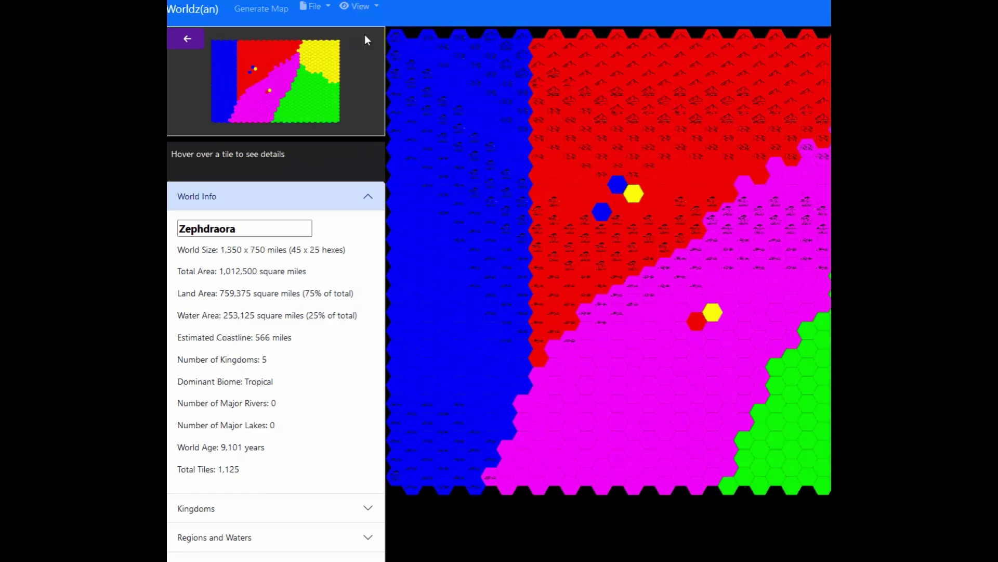
Return the blue hex Q:13, R:9 to Kingdom 0
left_click(600, 213)
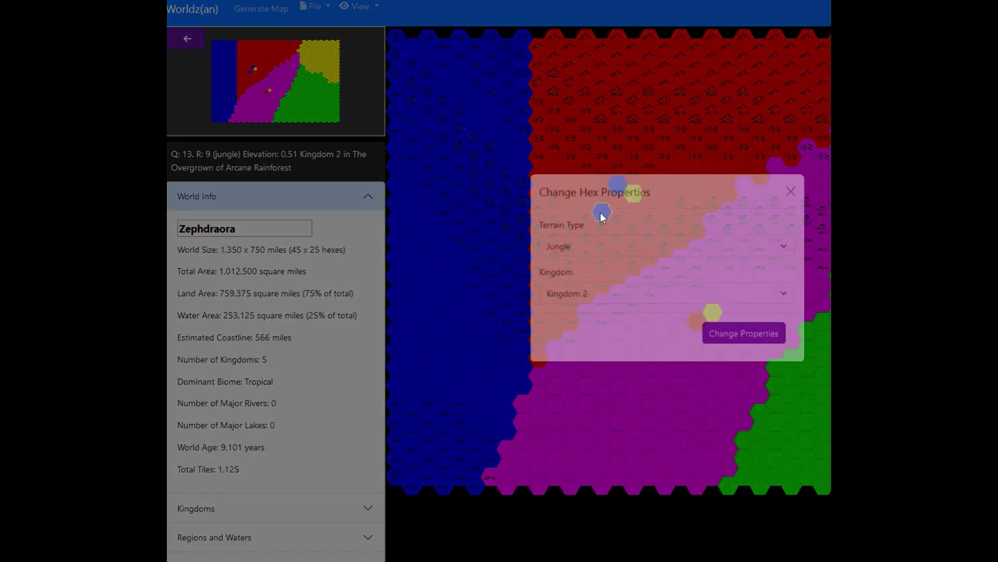
left_click(596, 315)
left_click(598, 333)
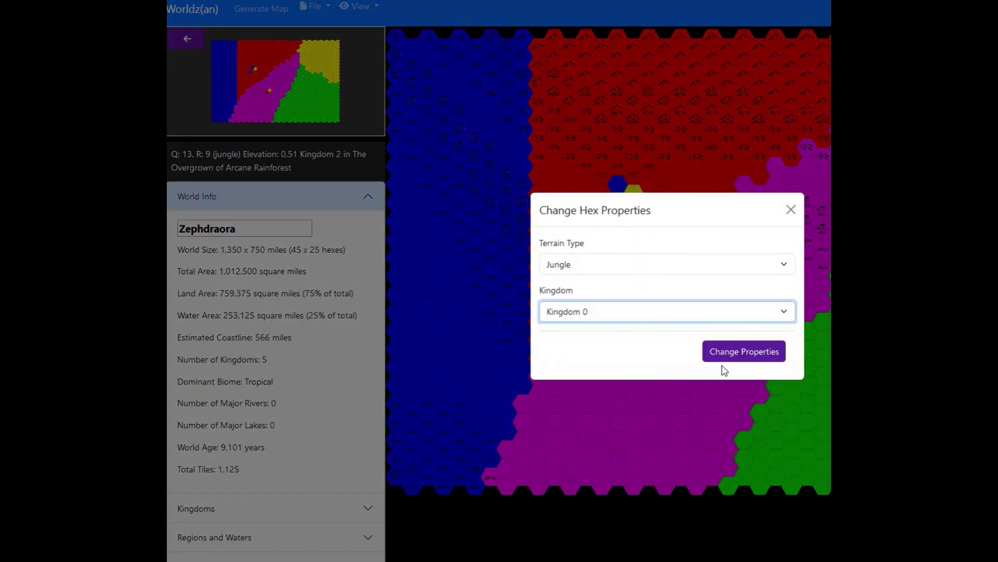
left_click(748, 352)
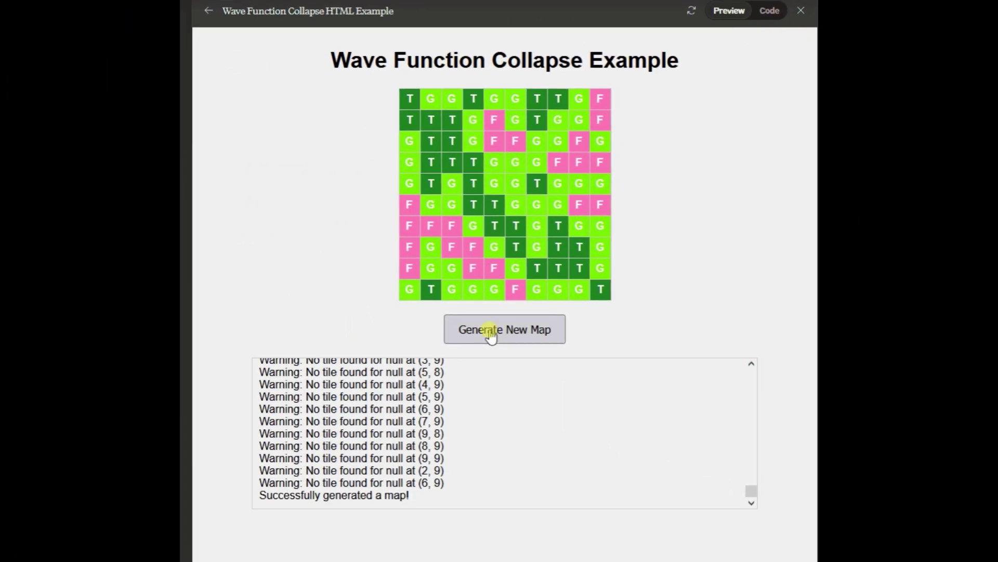
Regenerate the 10×10 G/T/F tile map seven times in a row
left_click(491, 337)
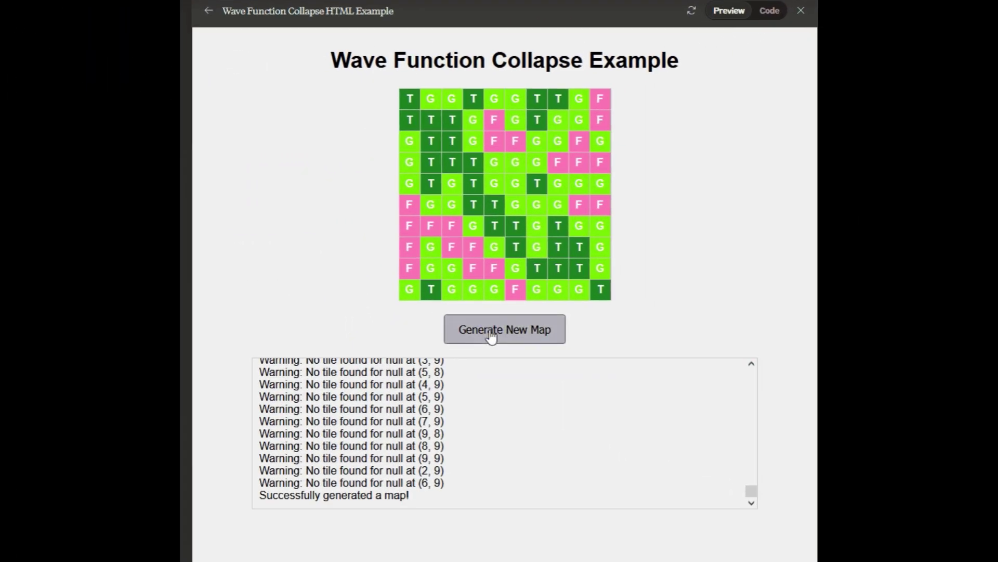
left_click(491, 337)
left_click(491, 337)
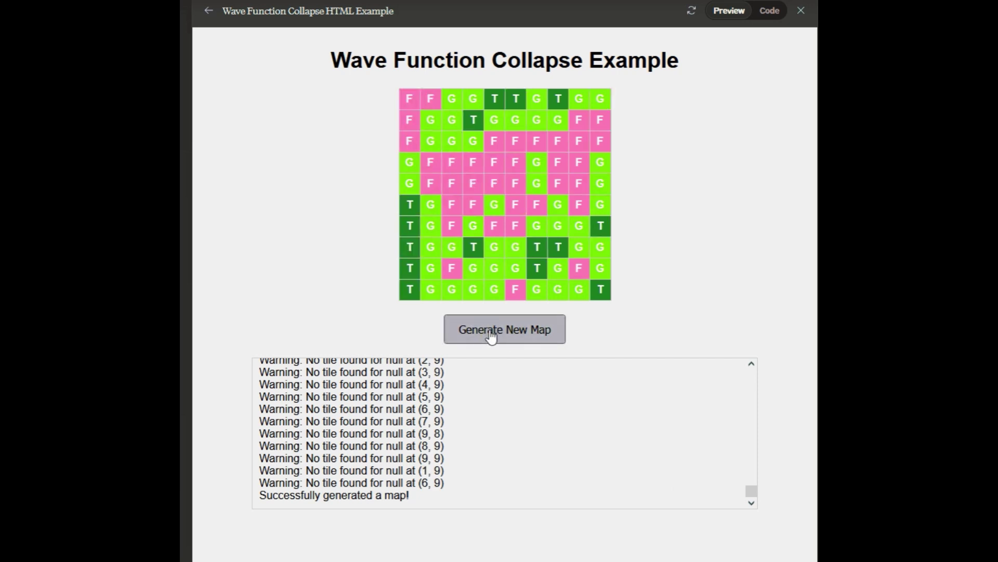
left_click(491, 336)
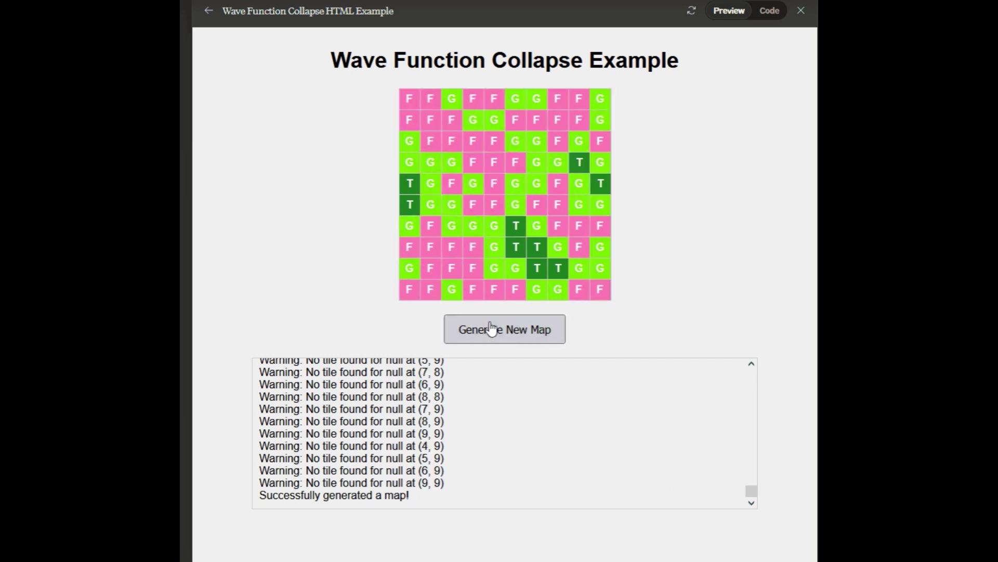
left_click(492, 328)
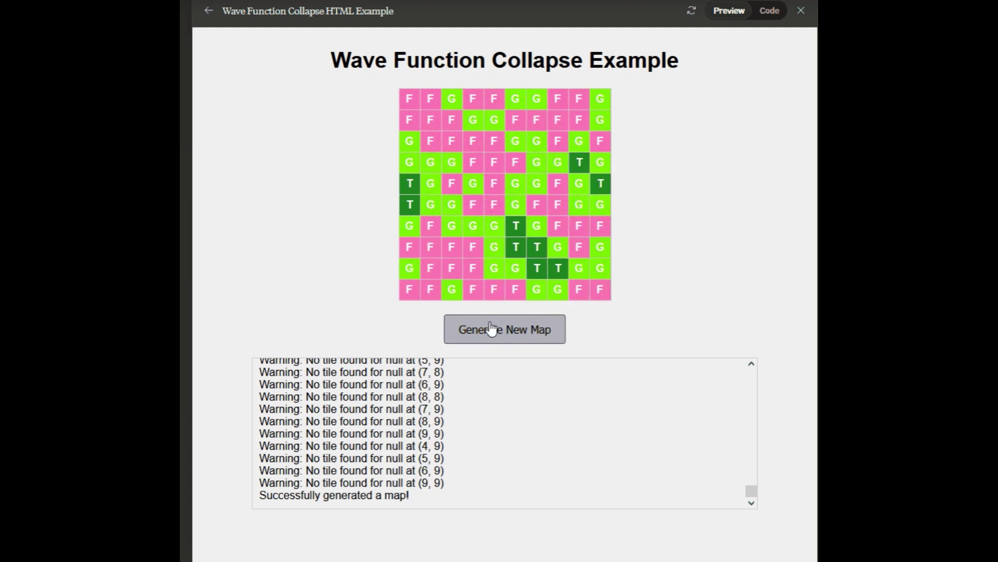
left_click(491, 329)
left_click(492, 329)
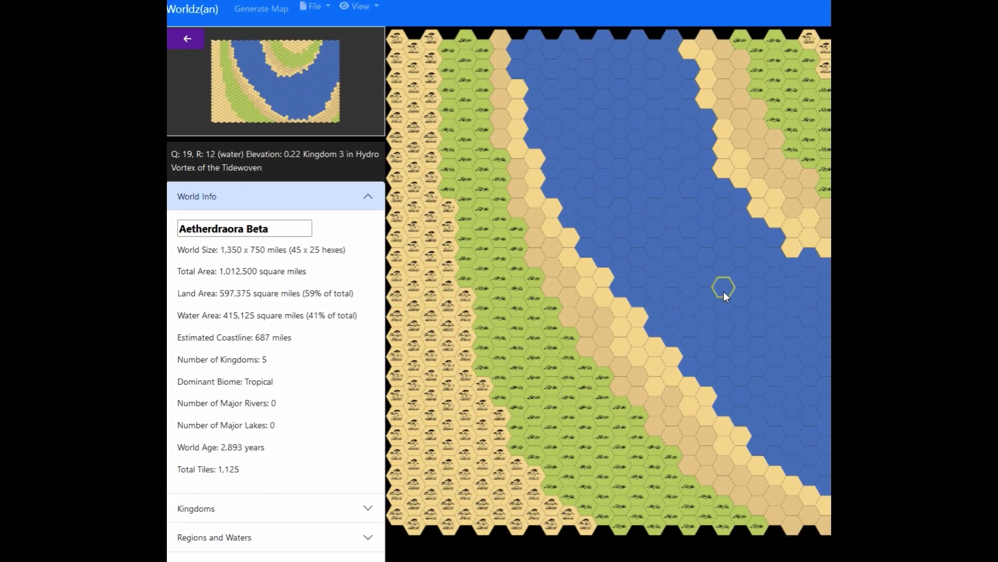
Change three river water hexes to Swamp, Hills and Jungle terrain
left_click(724, 291)
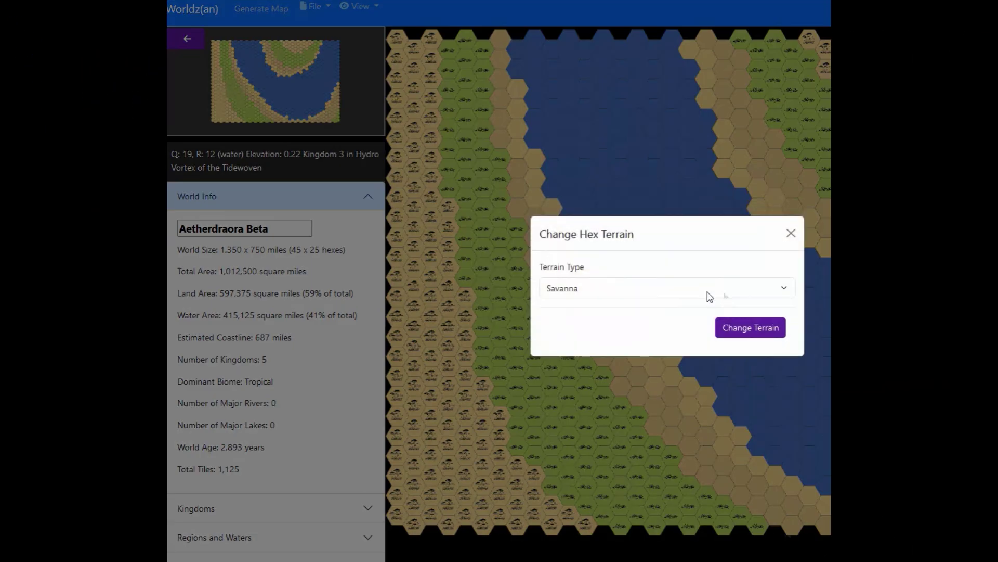
left_click(708, 293)
left_click(674, 140)
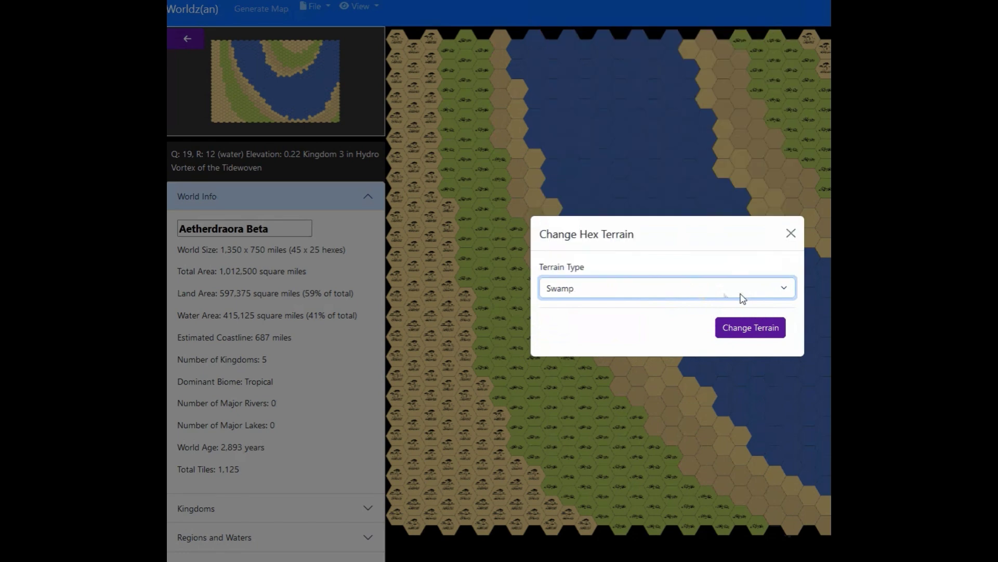
left_click(747, 331)
left_click(710, 302)
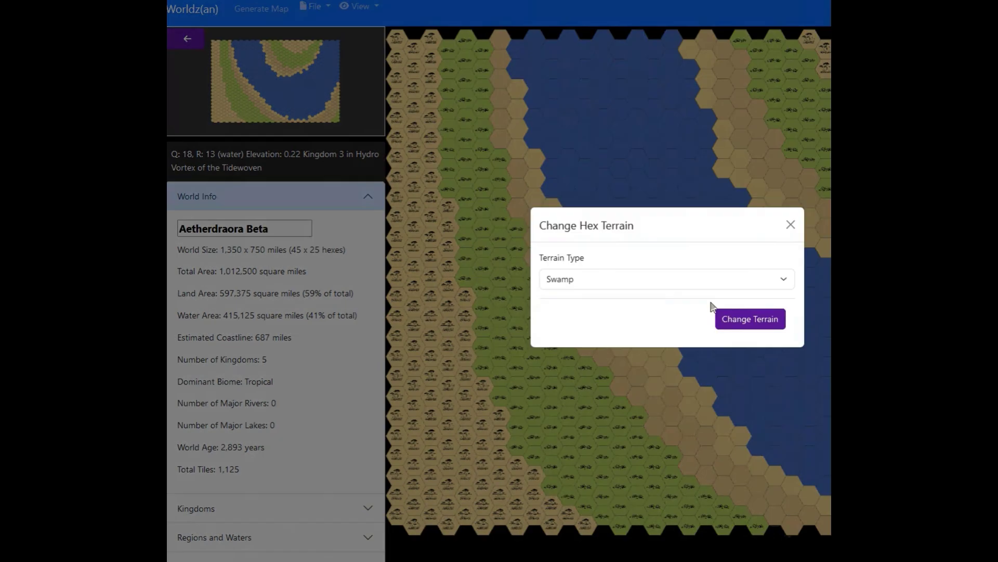
left_click(644, 289)
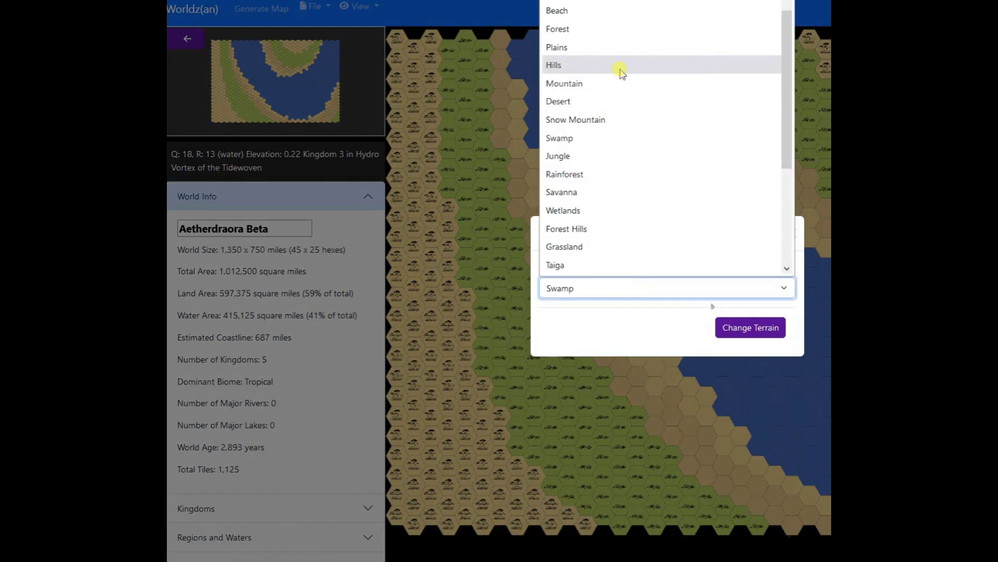
left_click(619, 67)
left_click(743, 327)
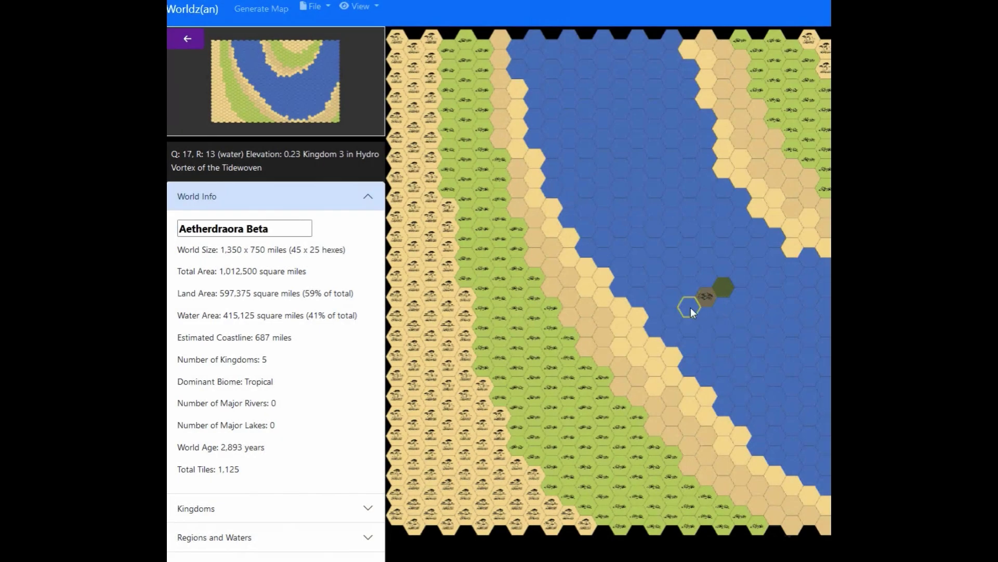
left_click(690, 307)
left_click(616, 288)
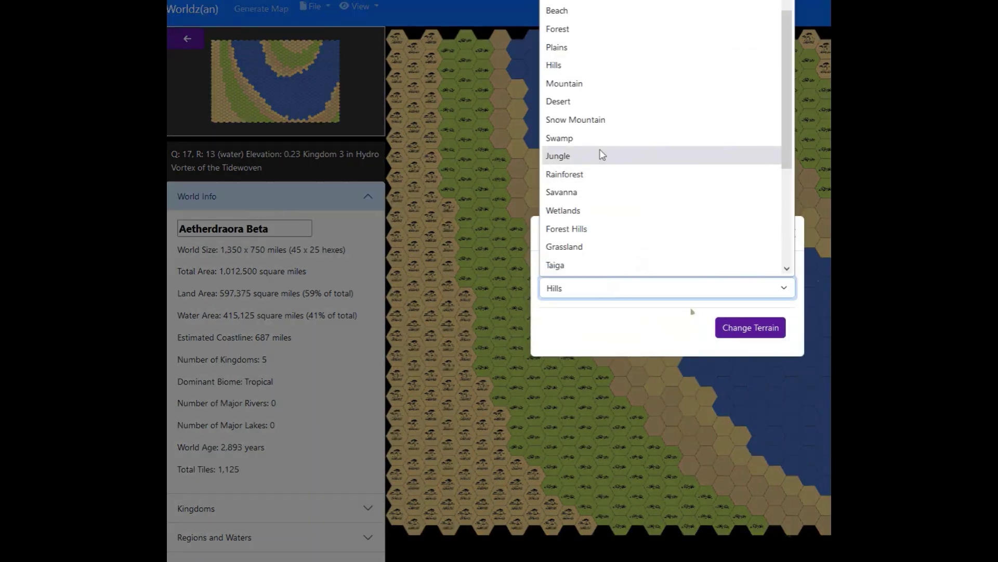
left_click(601, 154)
left_click(738, 328)
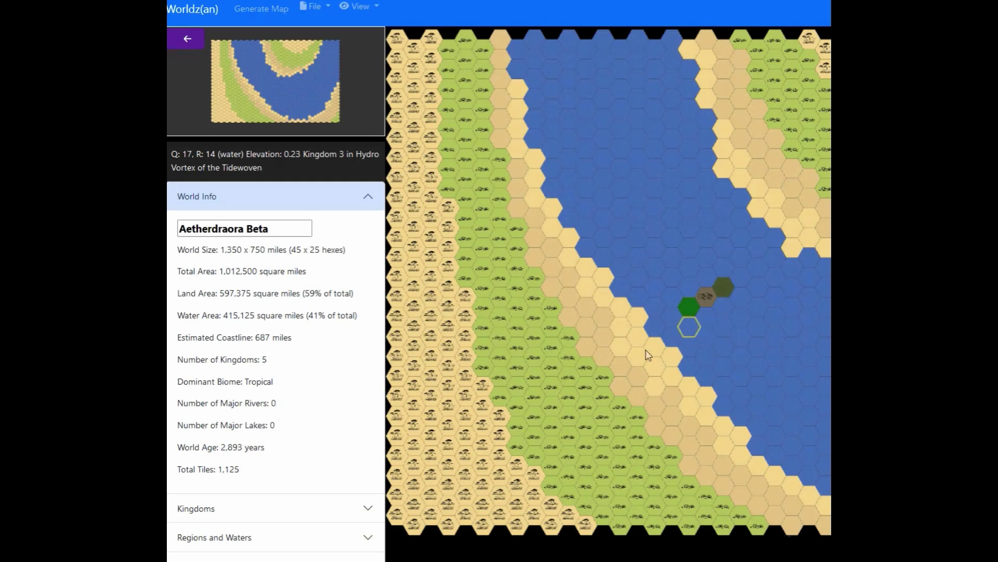
Change the sandy desert hex to Snow Mountain terrain
left_click(628, 359)
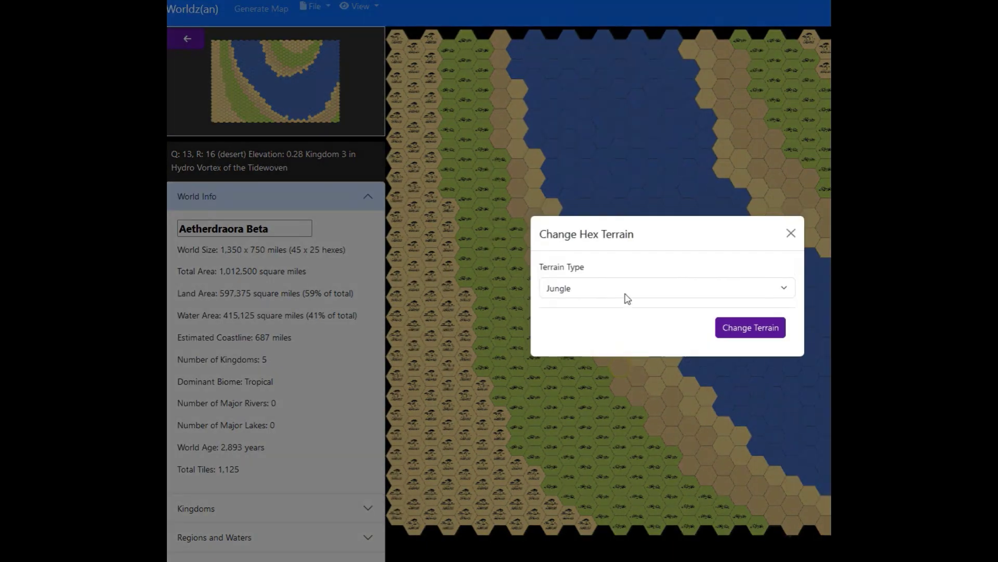
left_click(626, 288)
left_click(714, 273)
key("s")
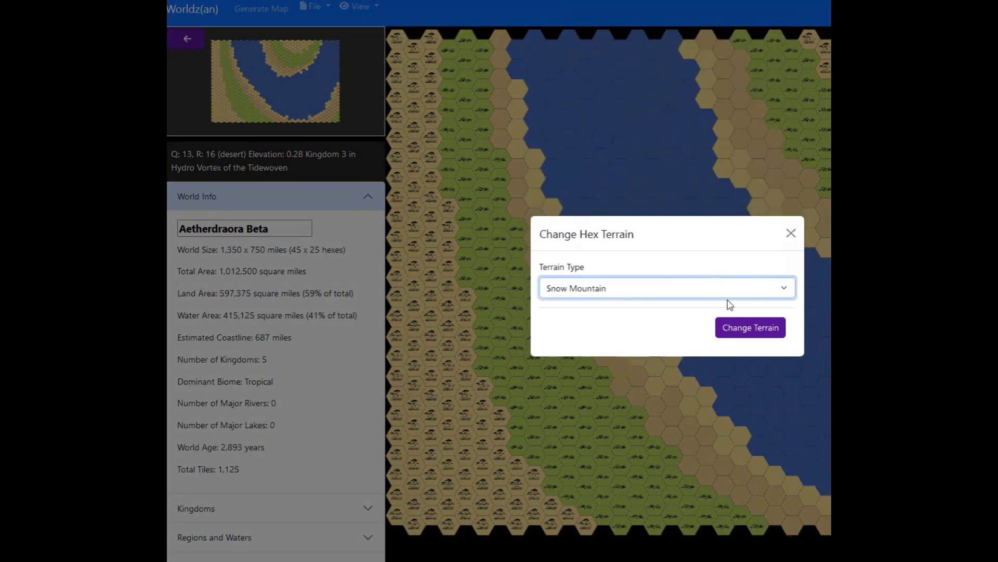
left_click(739, 327)
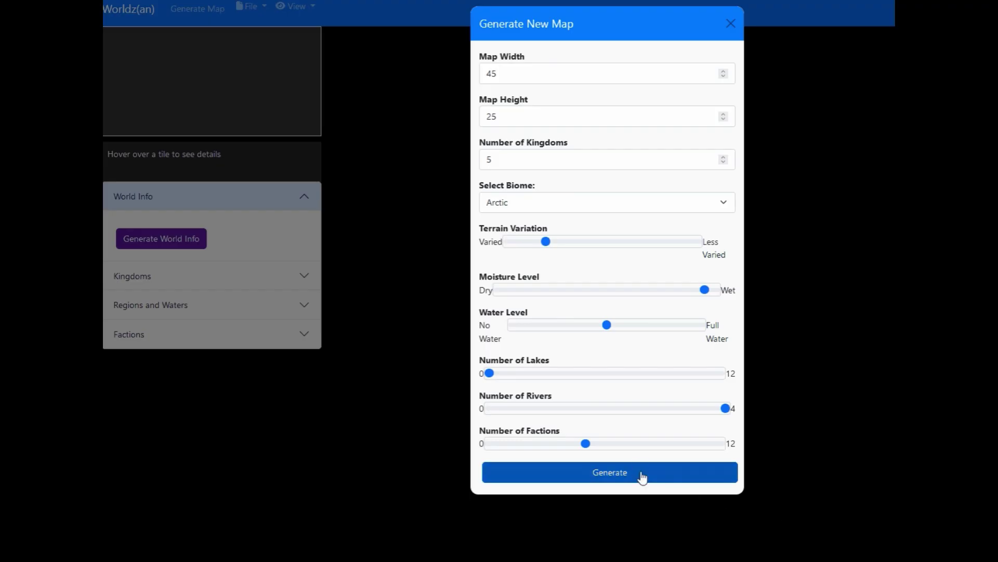
Generate the 45×25 Arctic map, then generate and read its Frostholm world info
left_click(642, 474)
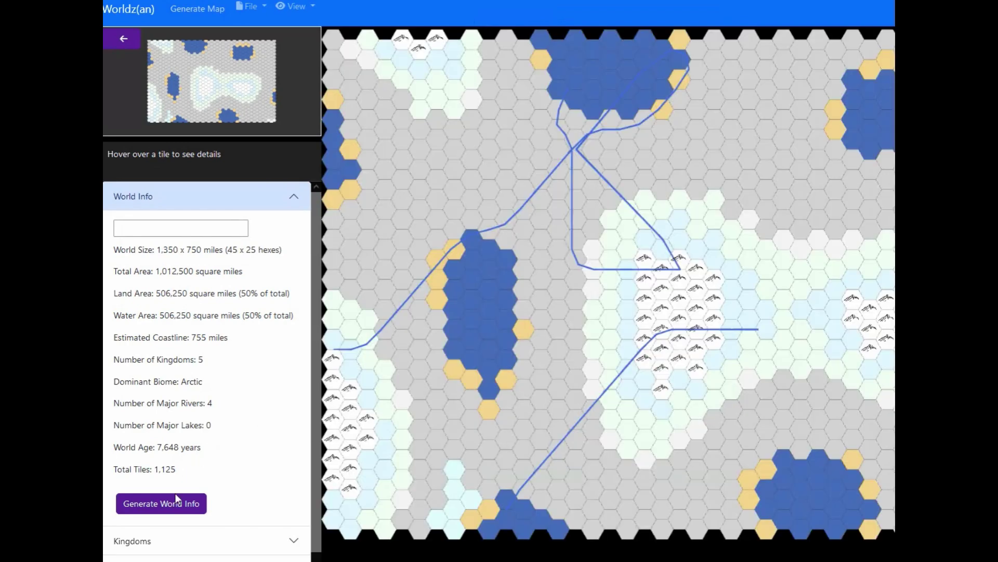
left_click(175, 504)
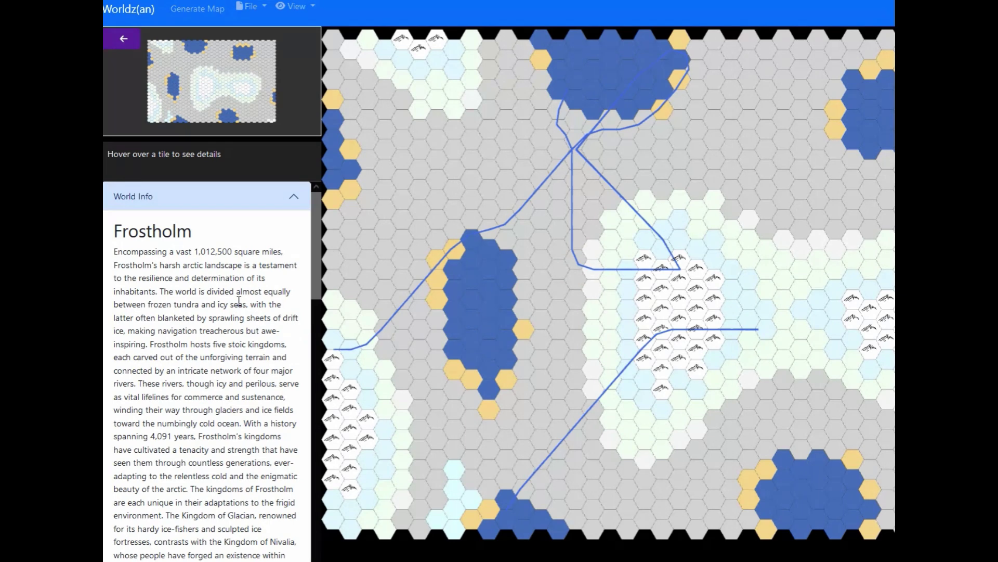
scroll(238, 300, "down", 2)
scroll(239, 301, "down", 4)
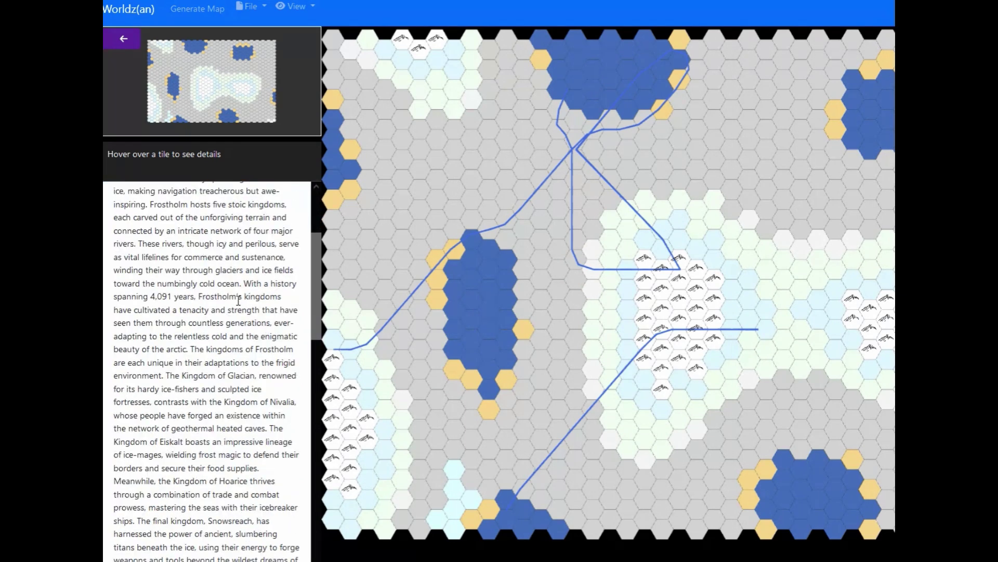
scroll(239, 301, "down", 8)
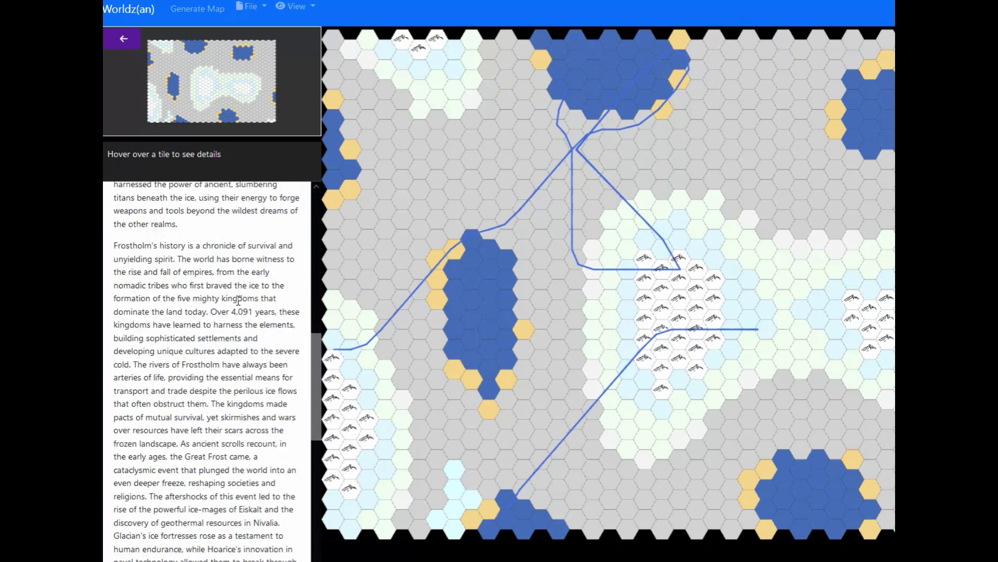
scroll(239, 301, "down", 8)
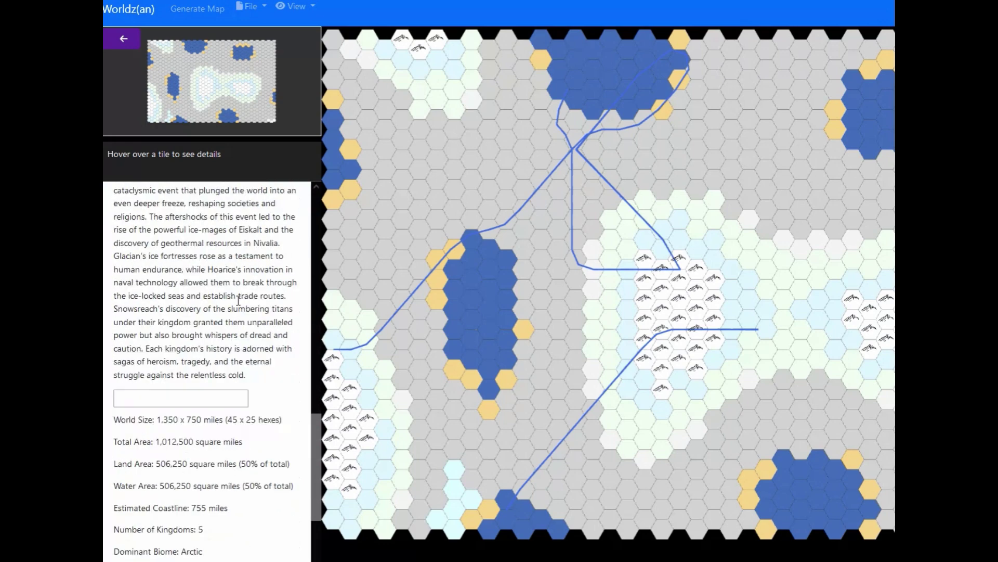
scroll(232, 258, "up", 20)
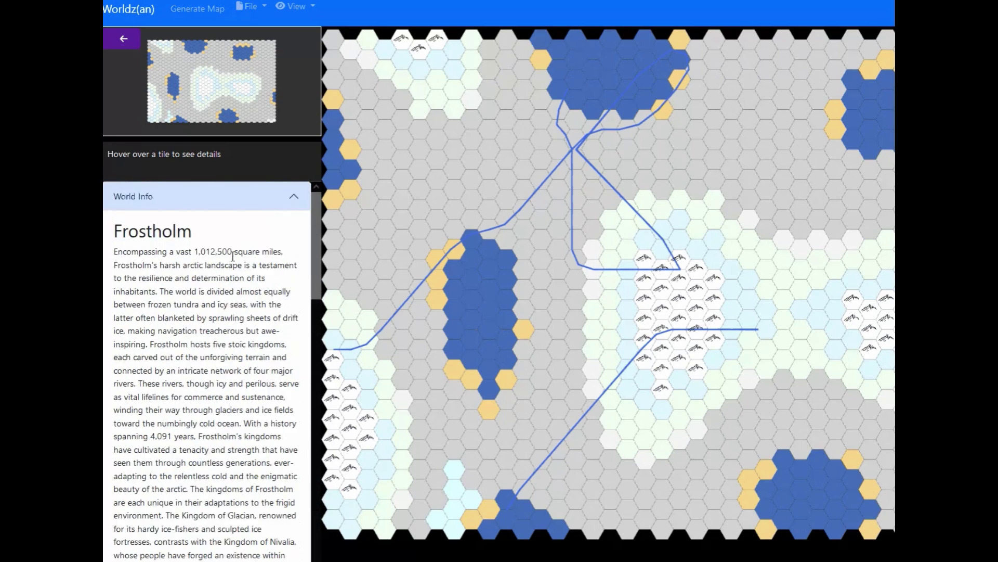
Collapse the world description section to reveal the other panels
left_click(236, 204)
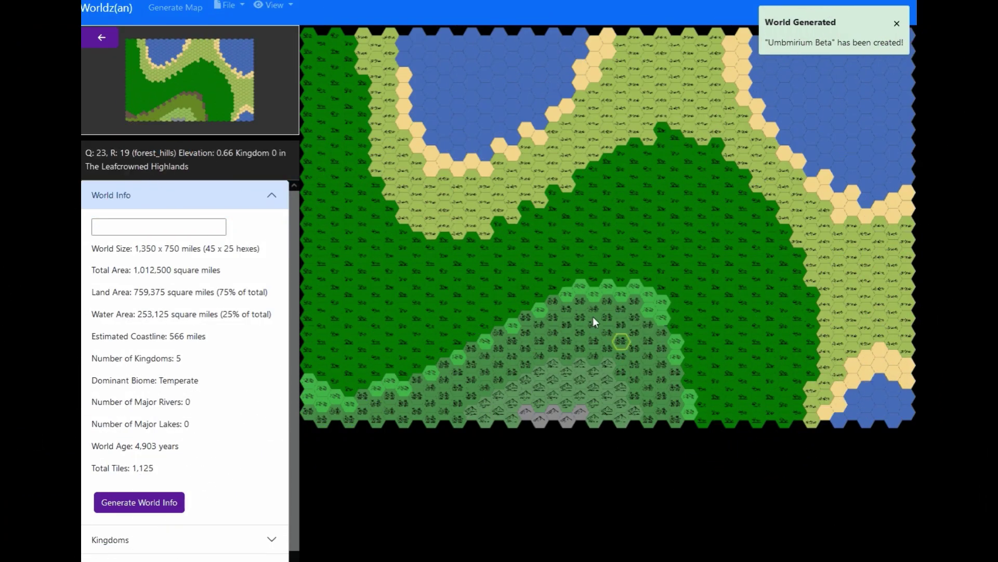
Generate AI-written world info for the new map and scroll through it
scroll(593, 316, "up", 3)
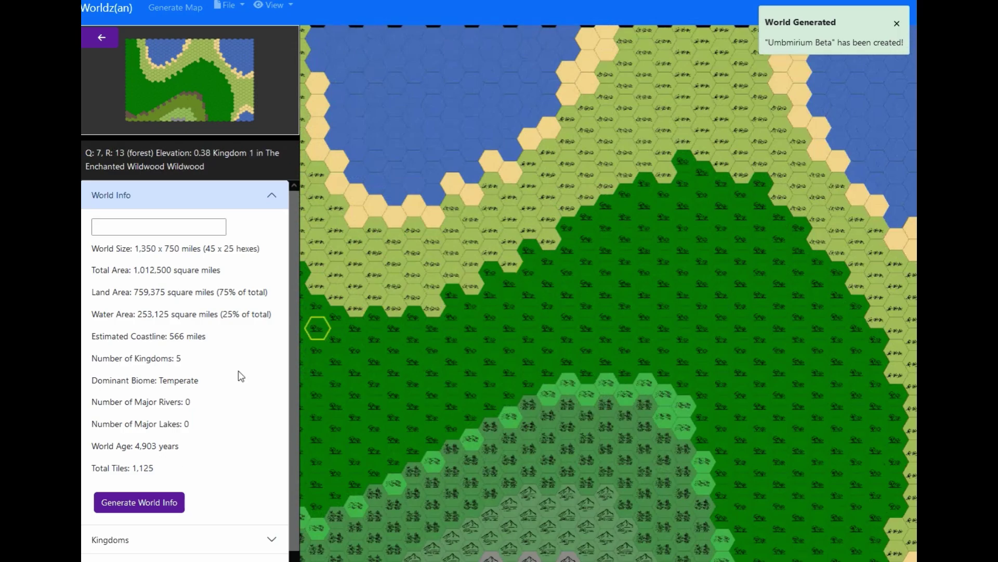
left_click(147, 502)
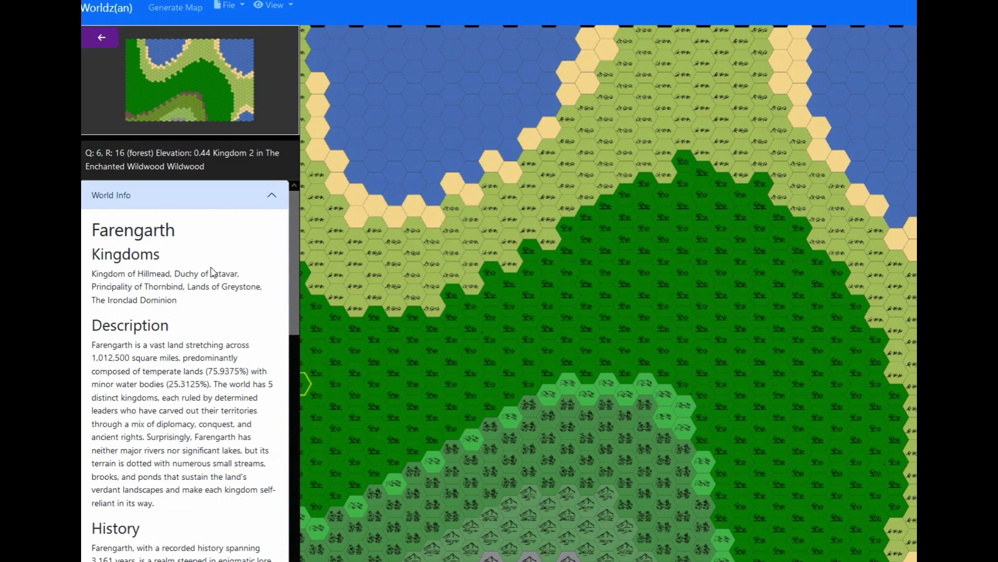
scroll(211, 271, "down", 15)
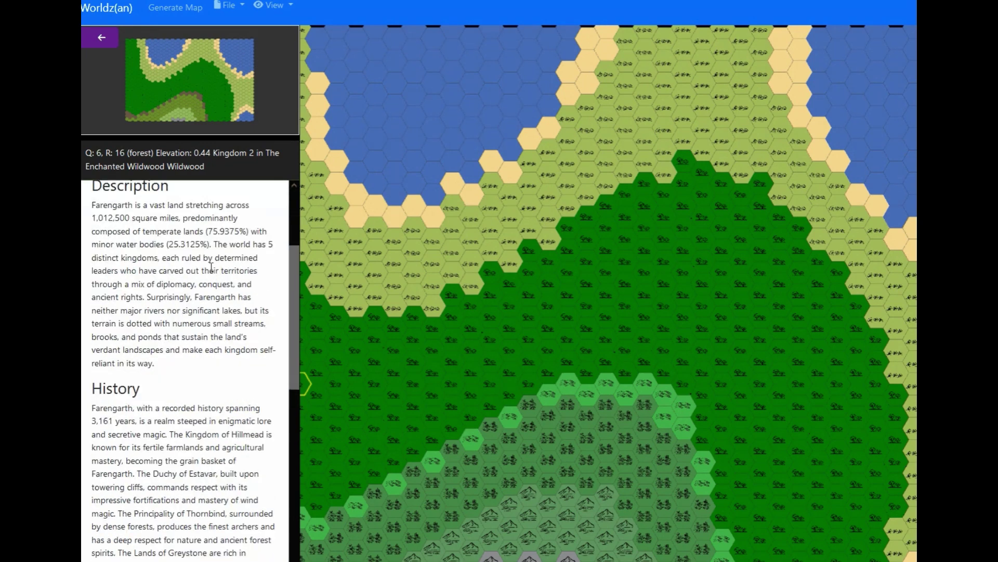
scroll(211, 267, "down", 2)
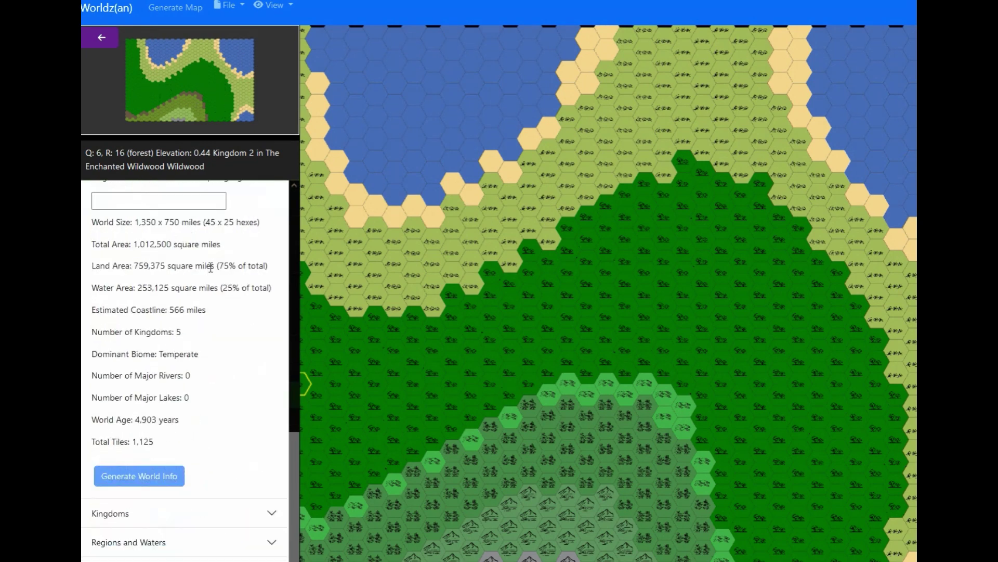
Review Farengarth's kingdoms list and world info by toggling their sections
left_click(222, 513)
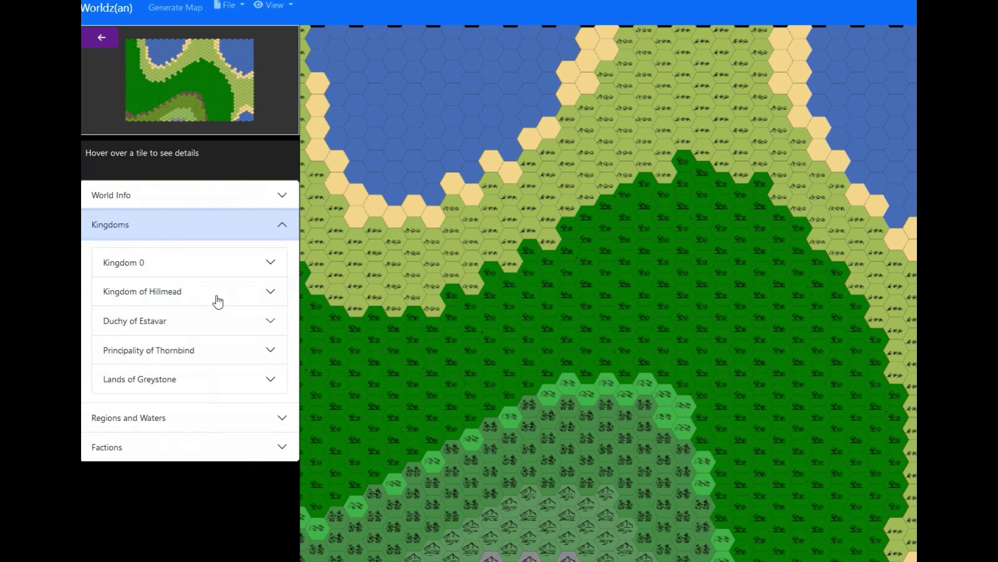
left_click(245, 204)
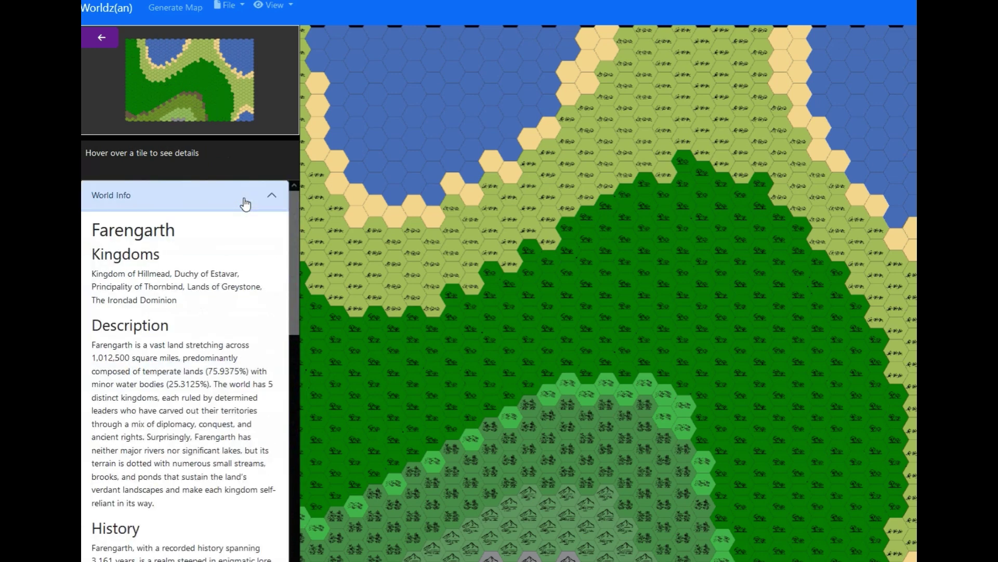
left_click(246, 203)
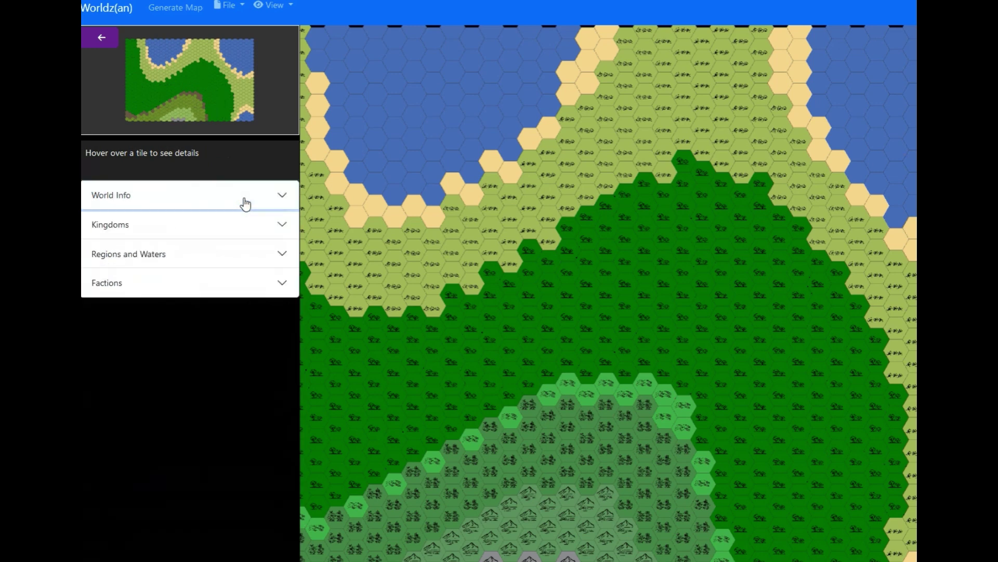
left_click(229, 222)
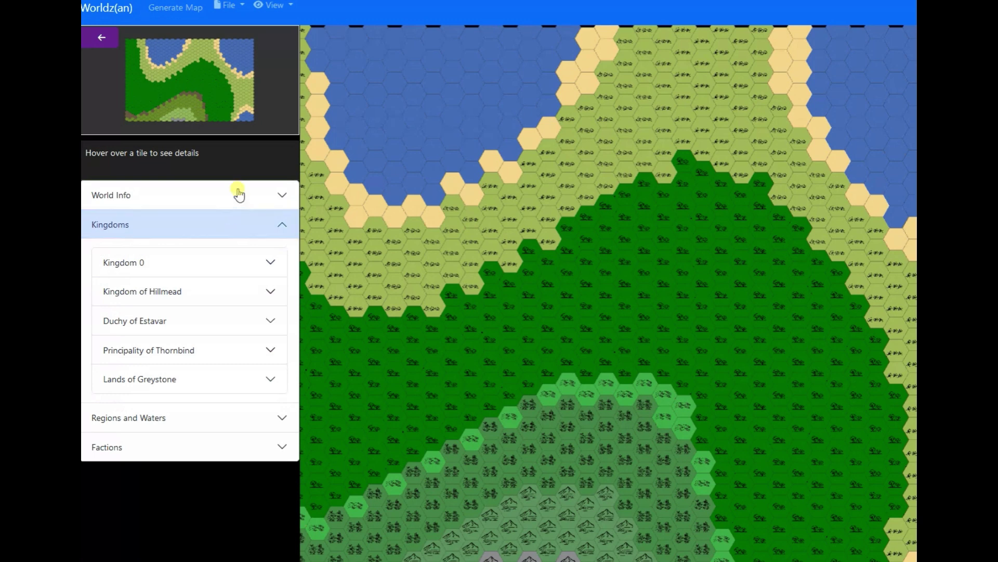
left_click(238, 195)
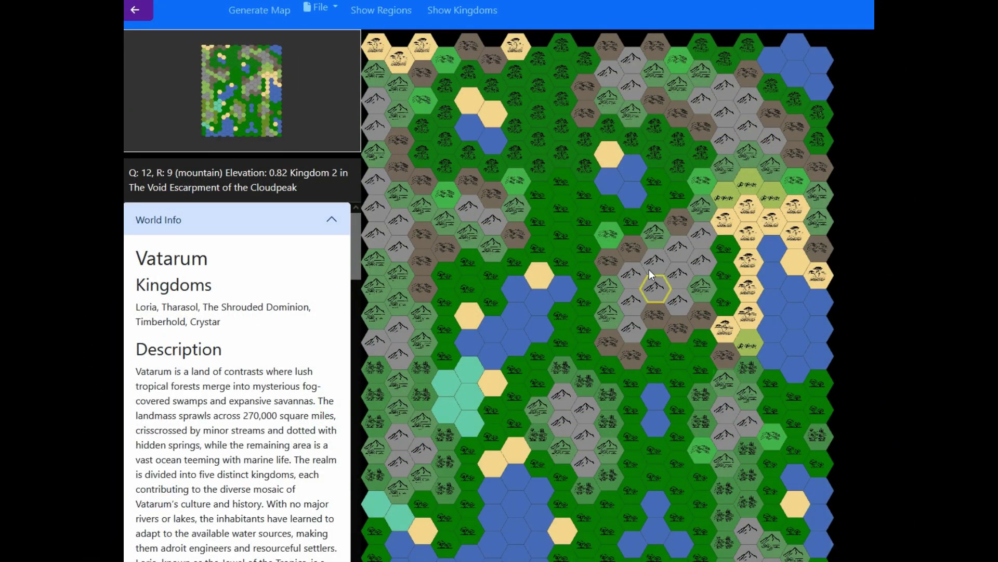
Add the large friendly city Bellowburg at subtile (2, 2) of the forest tile
left_click(632, 224)
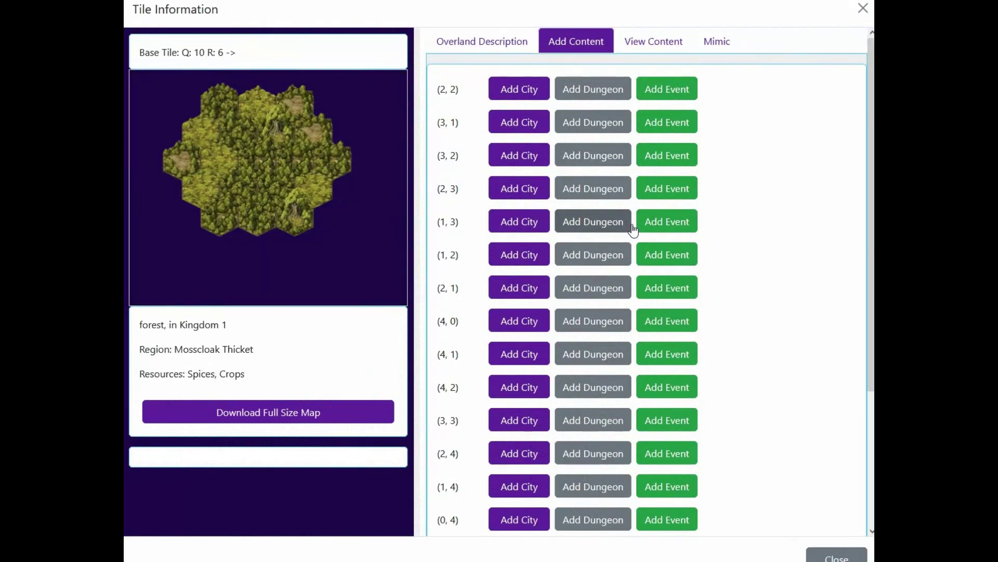
left_click(527, 95)
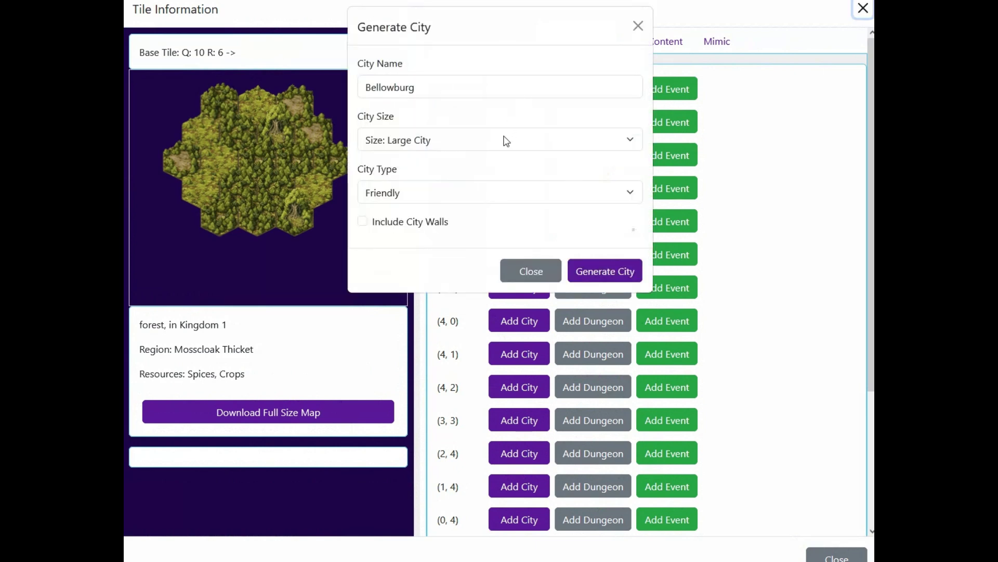
left_click(599, 267)
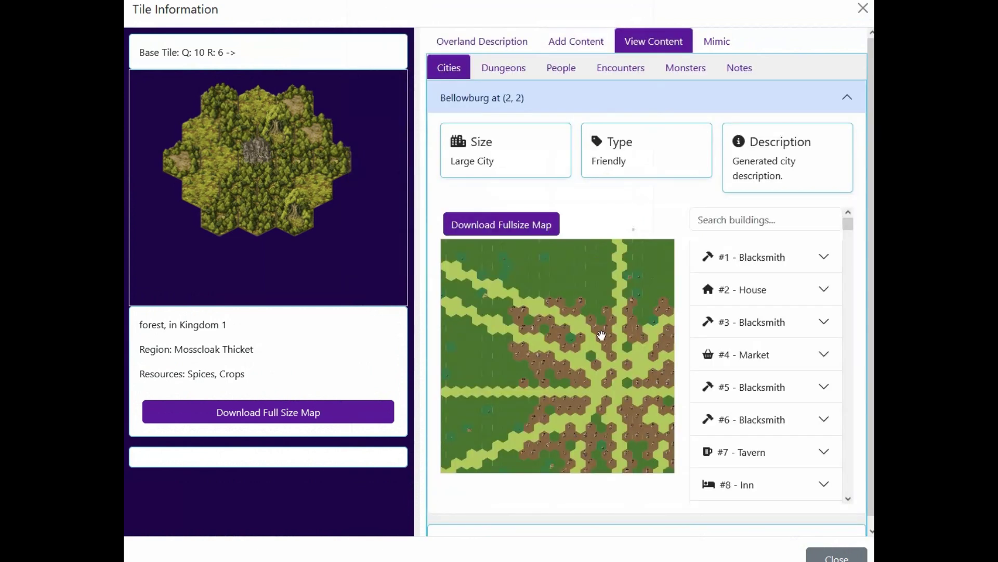
Look through Bellowburg's house #2, market #4, blacksmith #6 and tavern #37
left_click(758, 286)
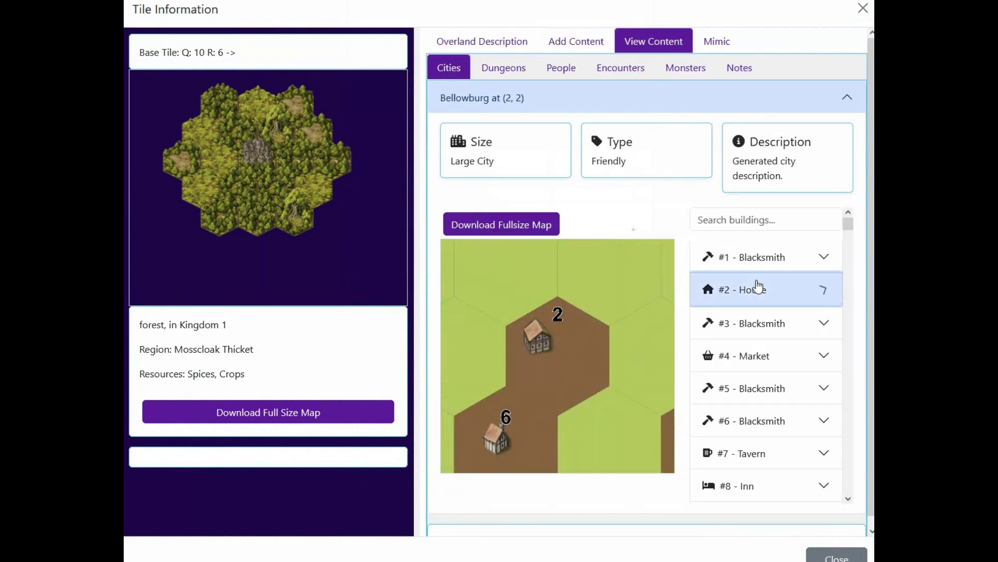
left_click(751, 399)
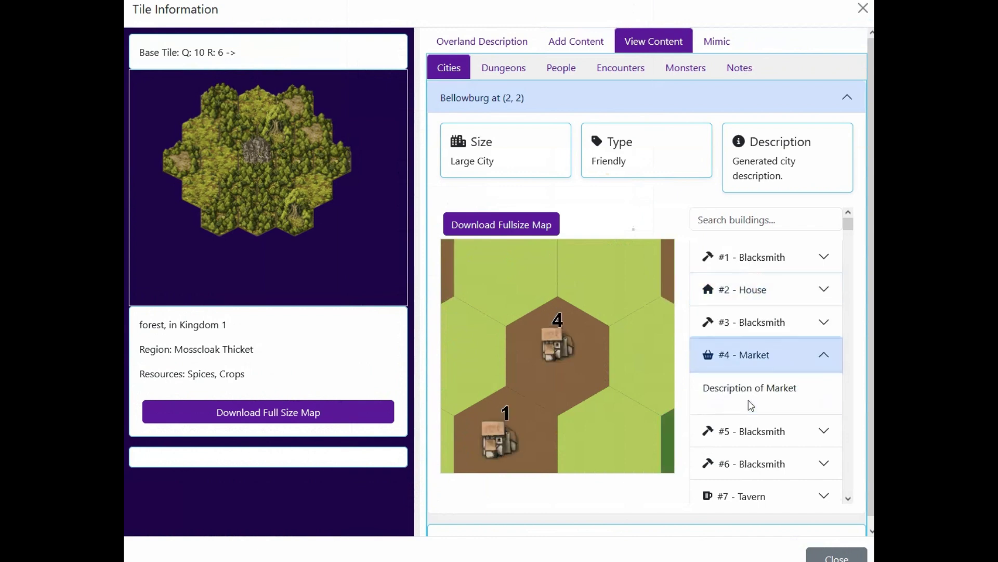
left_click(750, 461)
scroll(757, 379, "down", 15)
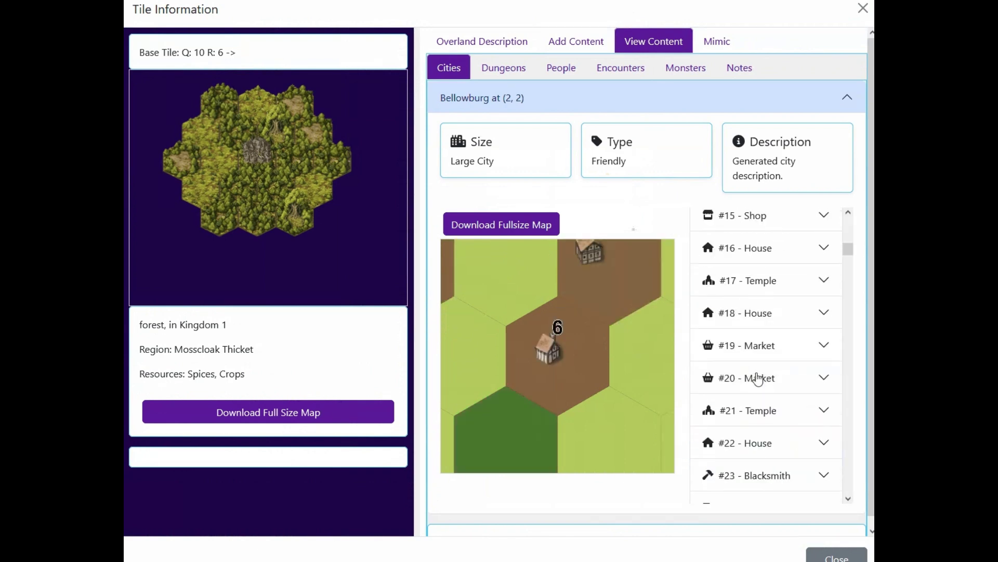
left_click(757, 390)
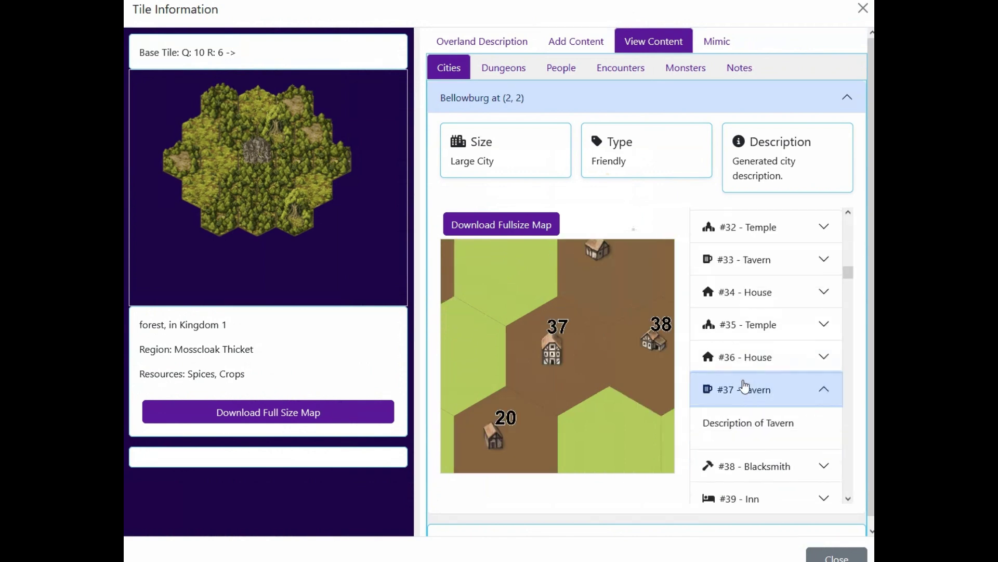
scroll(581, 326, "down", 5)
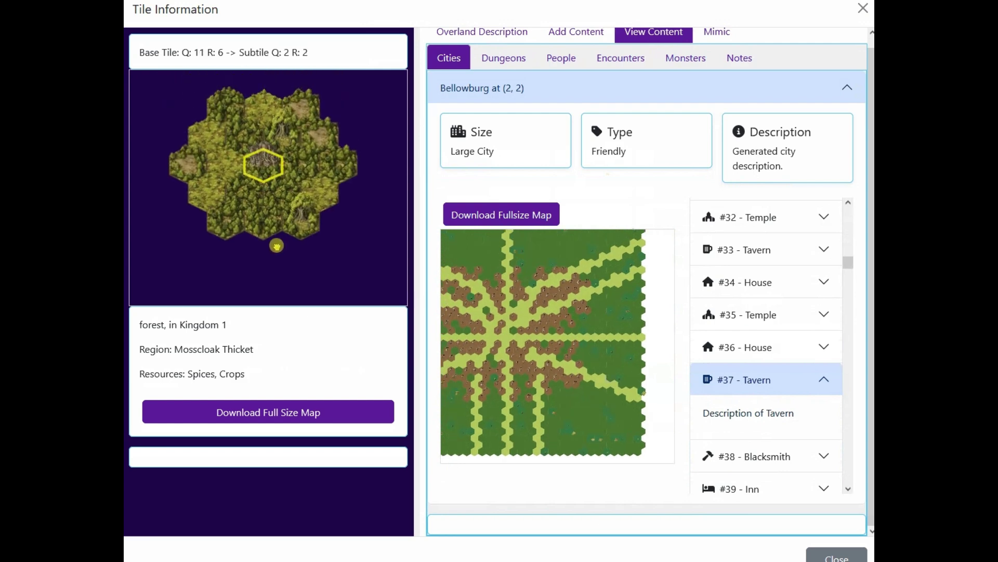
Generate the large easy crypt 'Necropolis of the Forgotten of the Cursed' at subtile (2, 2) and review it
left_click(575, 32)
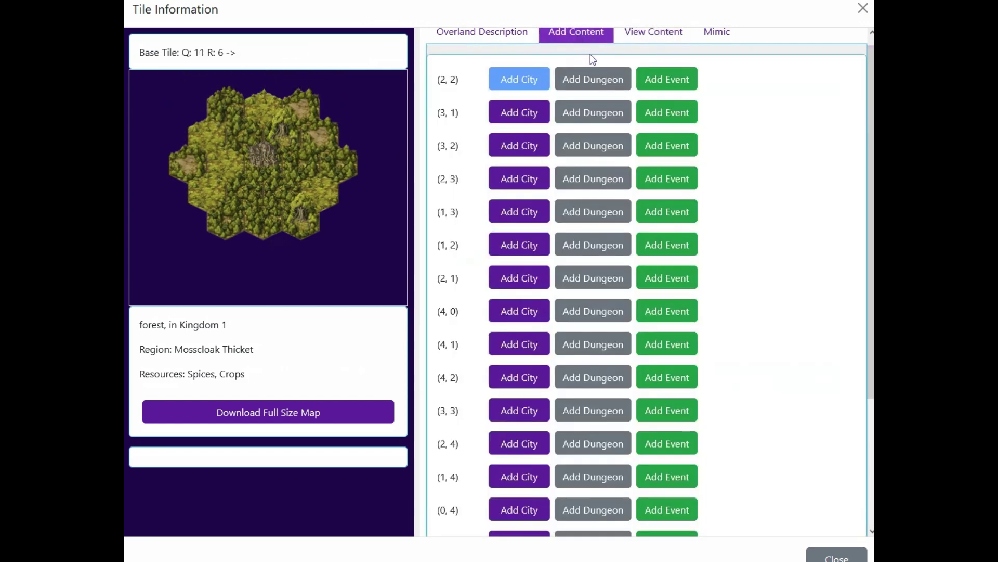
left_click(585, 86)
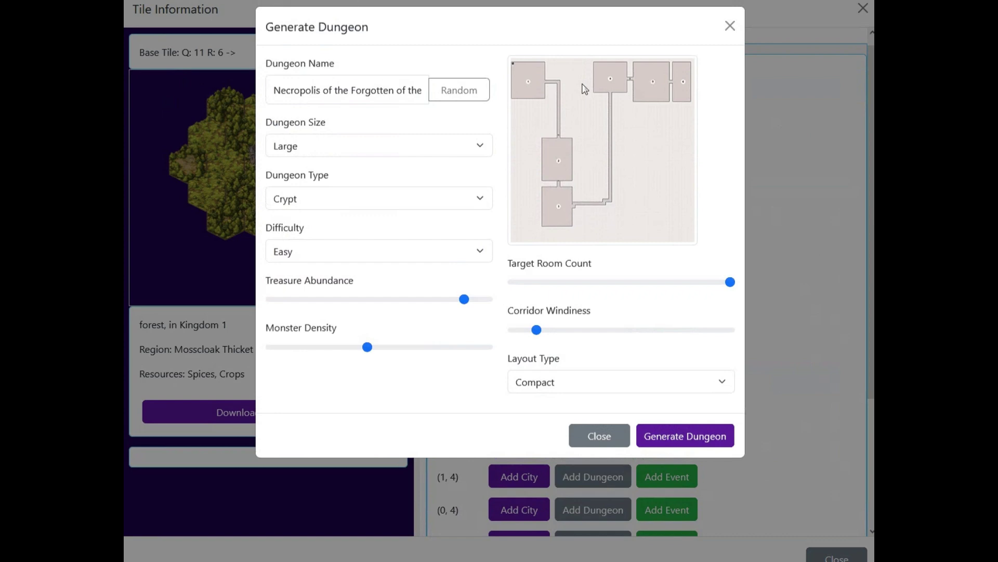
left_click(677, 445)
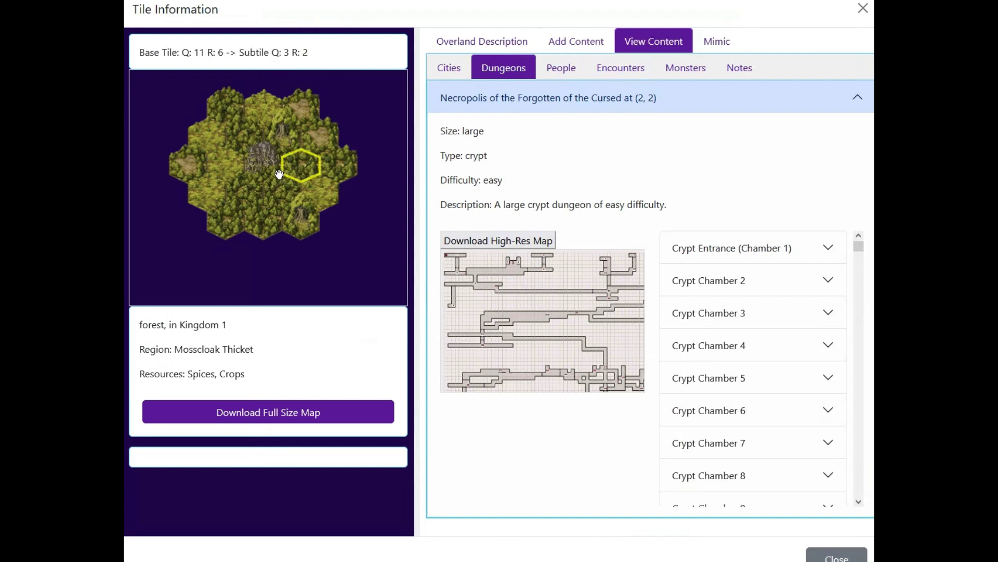
left_click(279, 174)
scroll(280, 174, "up", 3)
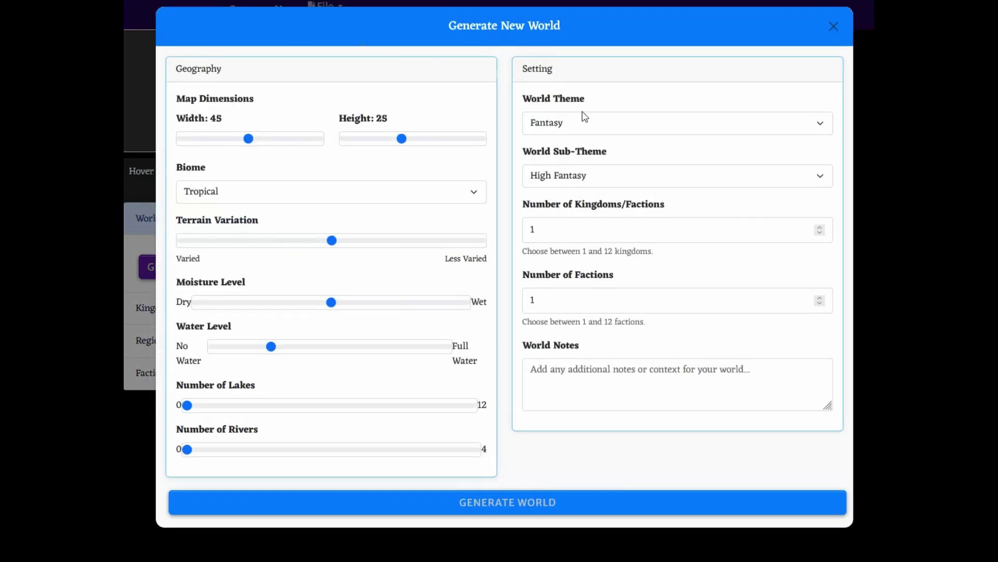
Try the Sci-Fi, Post-Apocalyptic and Steampunk world themes with several sub-themes
left_click(587, 126)
left_click(577, 163)
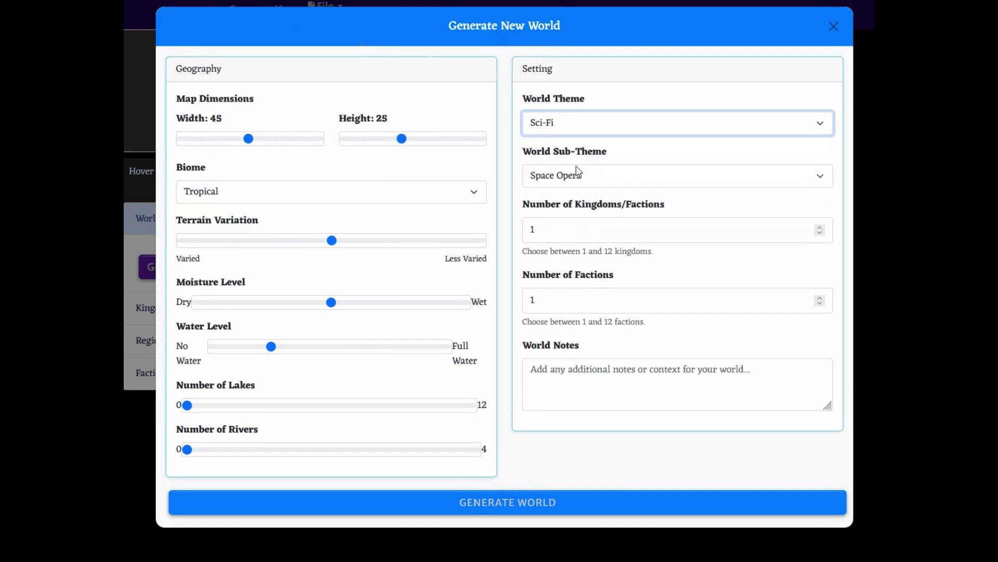
left_click(585, 187)
left_click(587, 232)
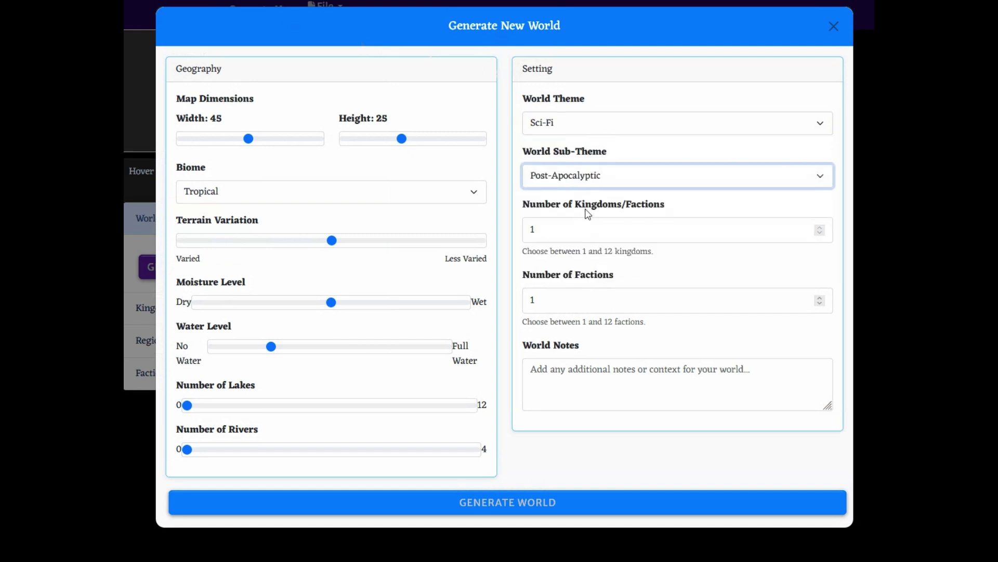
left_click(607, 124)
left_click(590, 197)
left_click(607, 181)
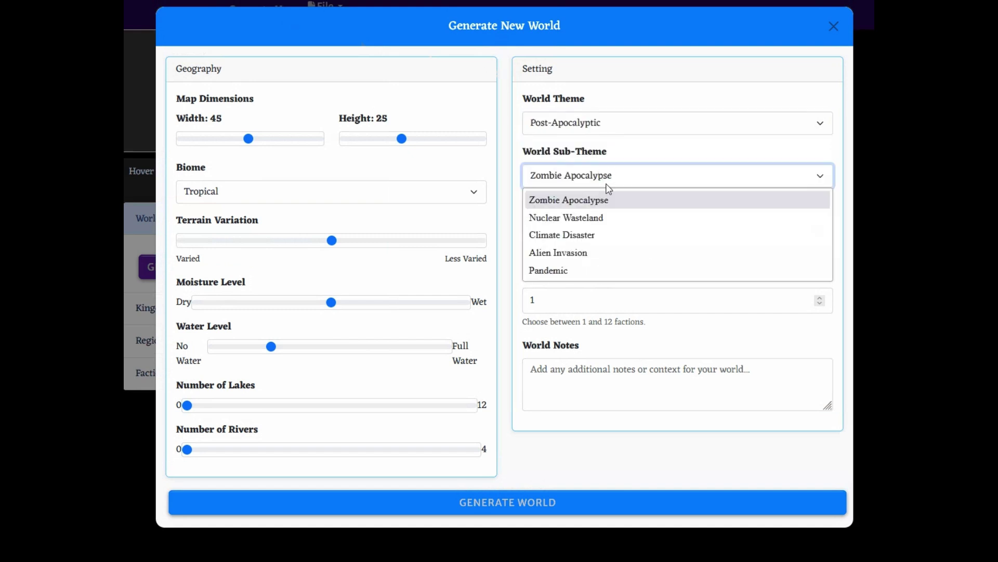
left_click(598, 234)
left_click(613, 125)
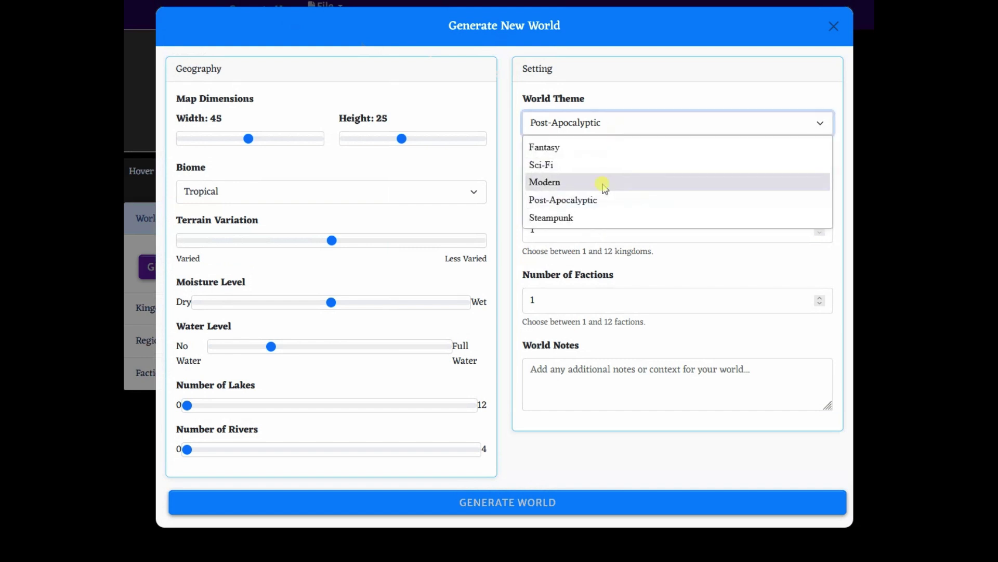
left_click(594, 217)
left_click(613, 175)
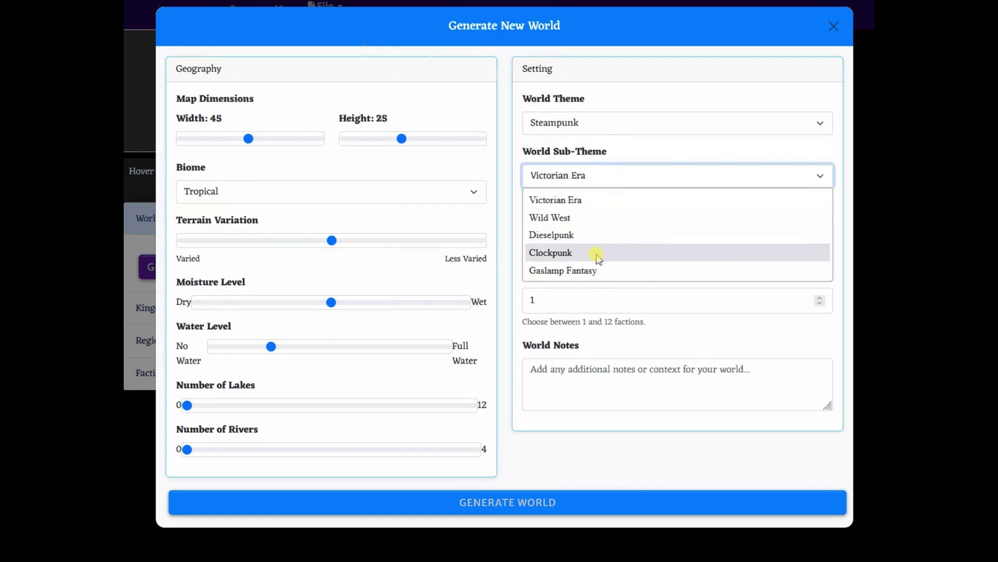
left_click(598, 270)
left_click(611, 175)
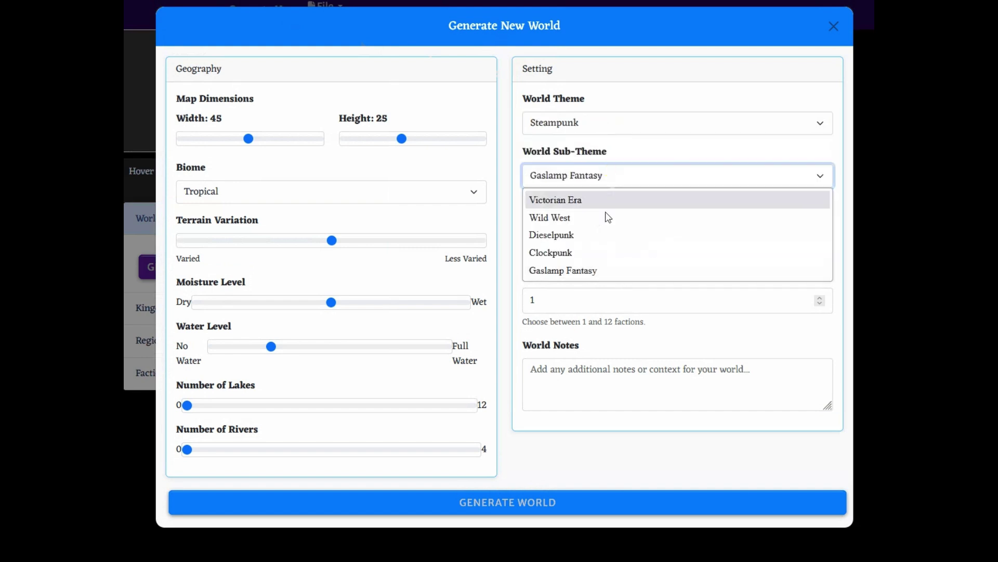
left_click(598, 252)
Set the world theme to Fantasy with the Dark Fantasy sub-theme
left_click(614, 128)
left_click(616, 149)
left_click(613, 175)
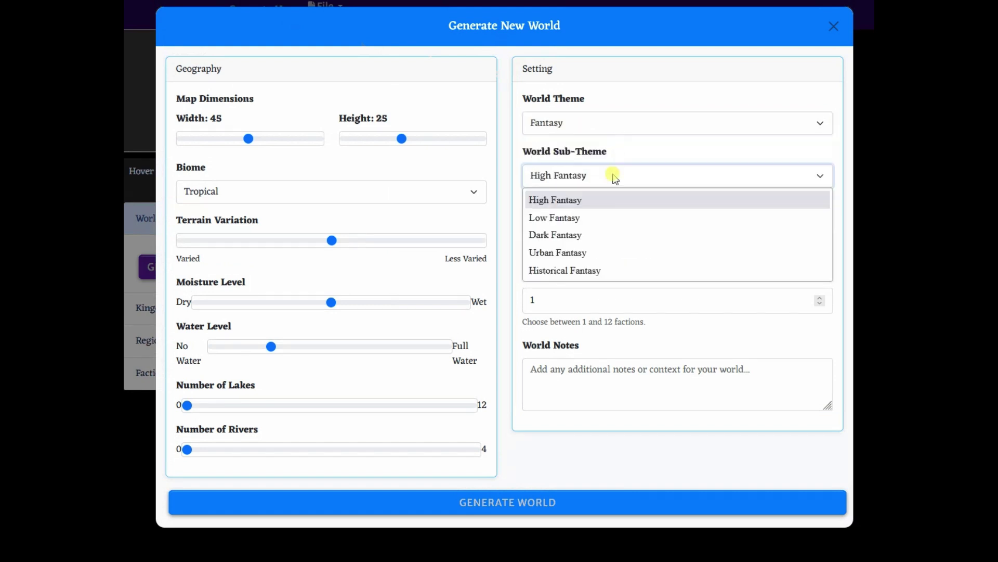
left_click(596, 253)
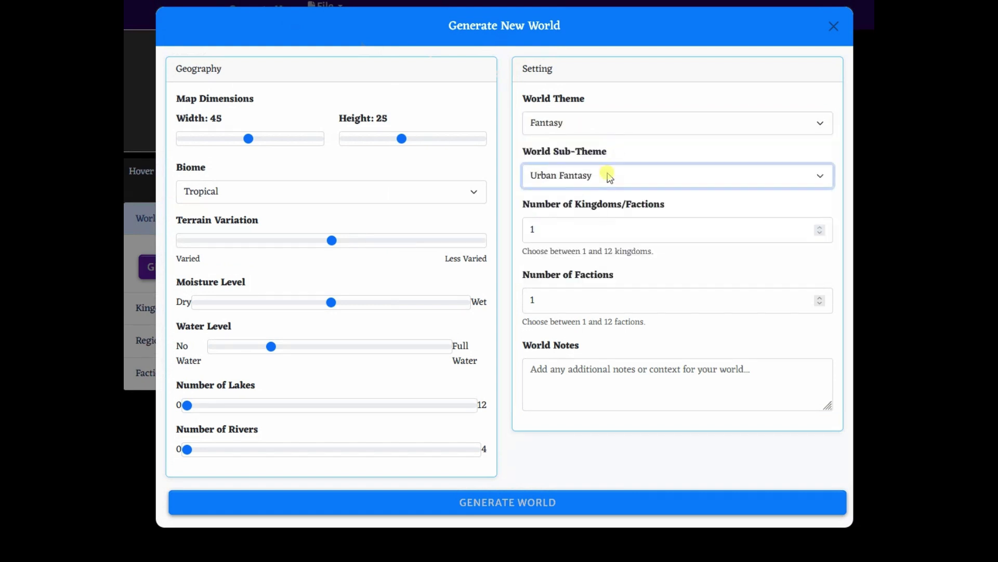
left_click(602, 173)
left_click(589, 235)
Generate the new world and start generating its written world info
left_click(598, 505)
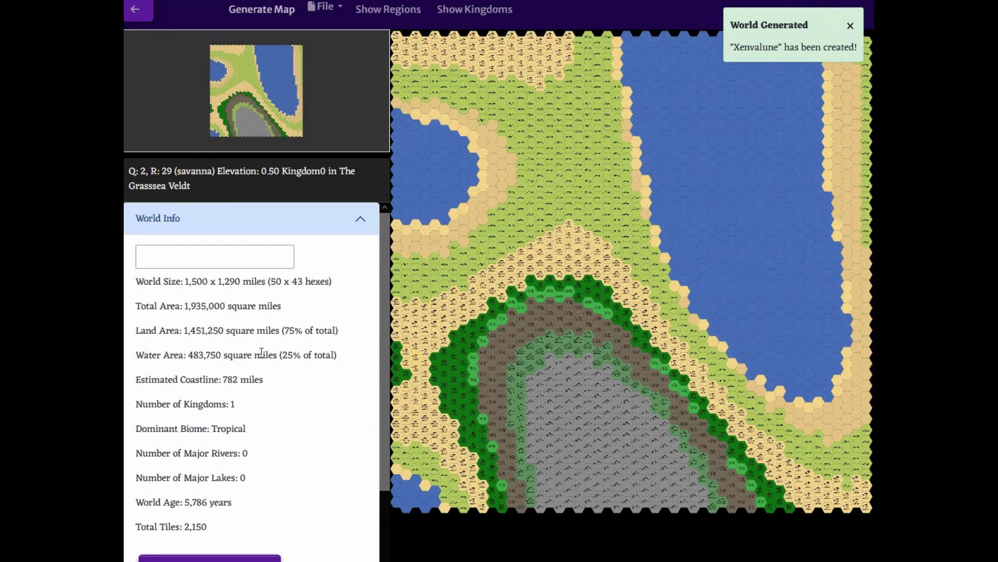
scroll(255, 356, "down", 2)
left_click(216, 463)
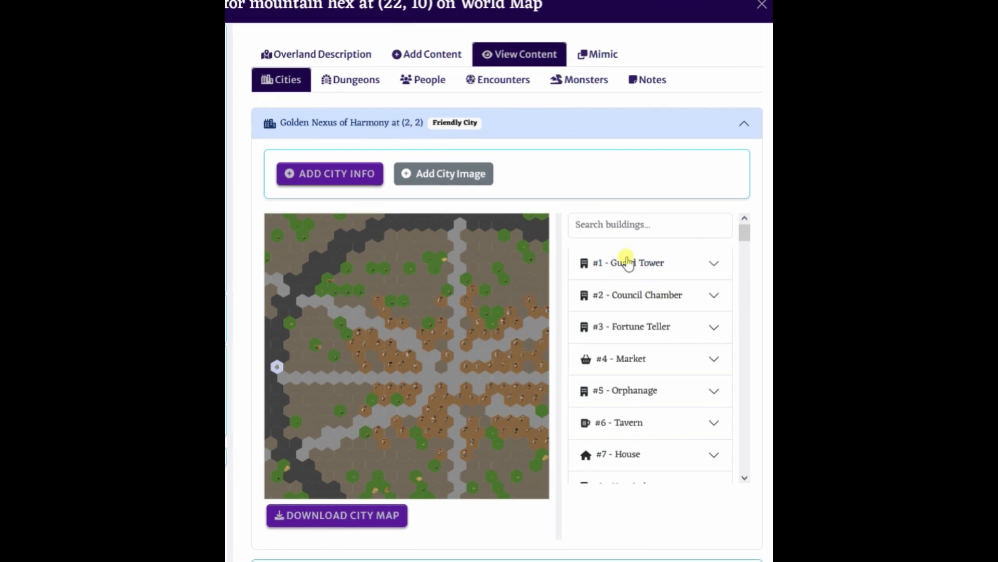
left_click(630, 263)
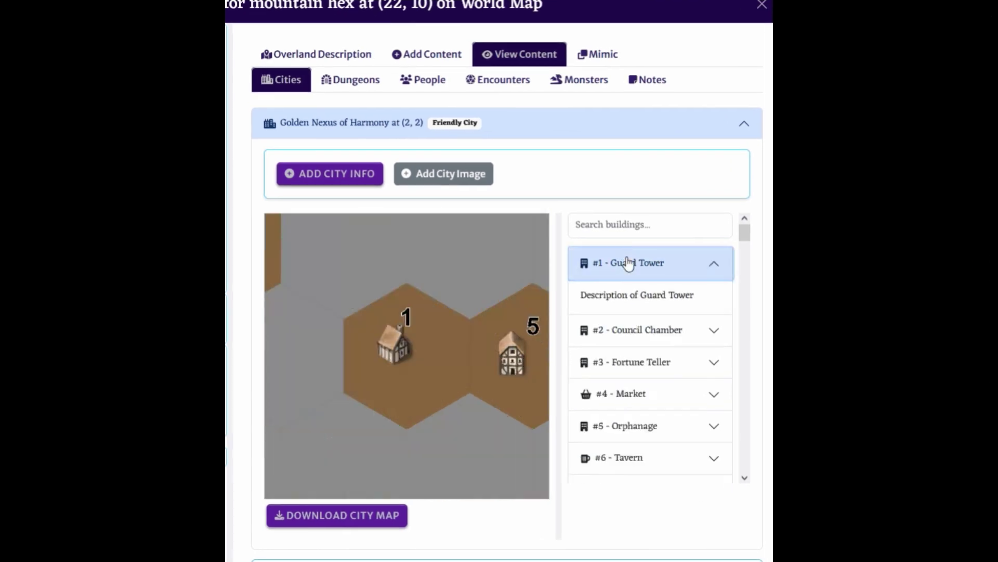
scroll(640, 302, "down", 2)
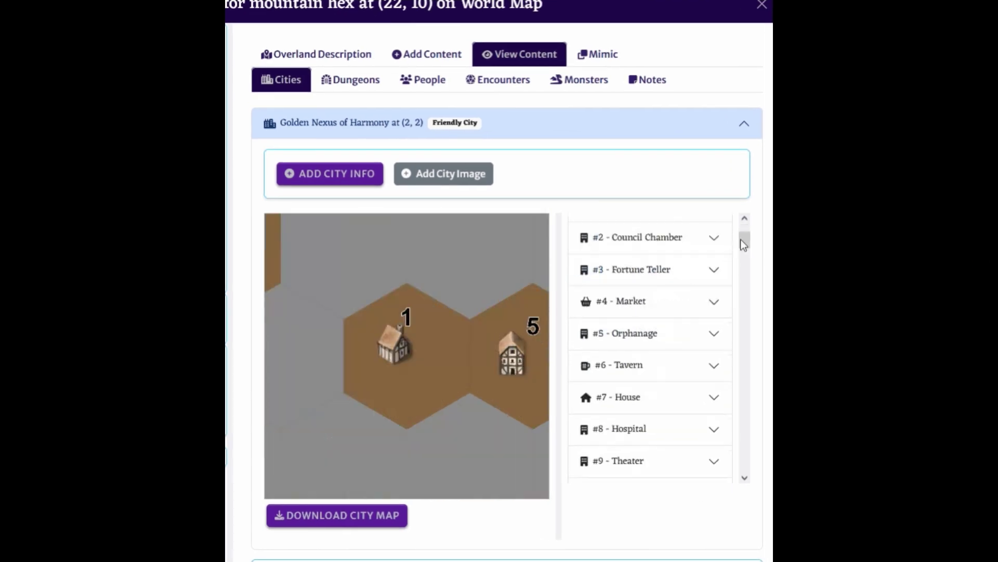
left_click_drag(744, 244, 727, 348)
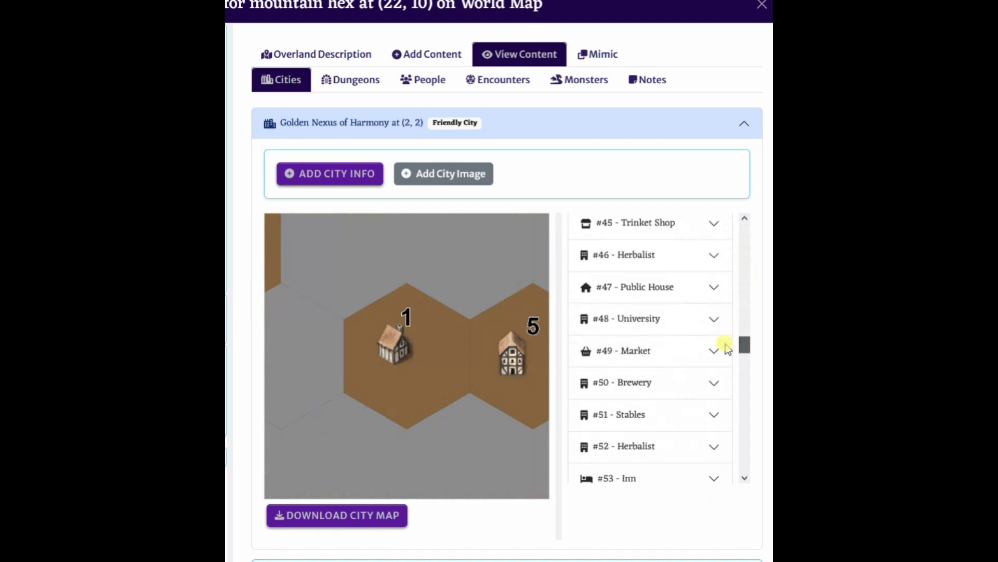
left_click(634, 338)
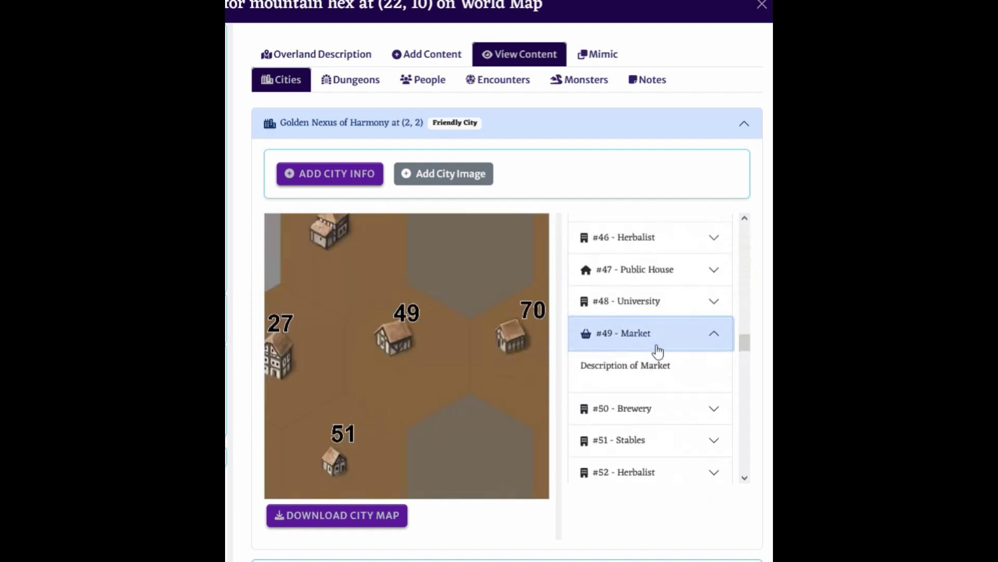
scroll(658, 352, "down", 8)
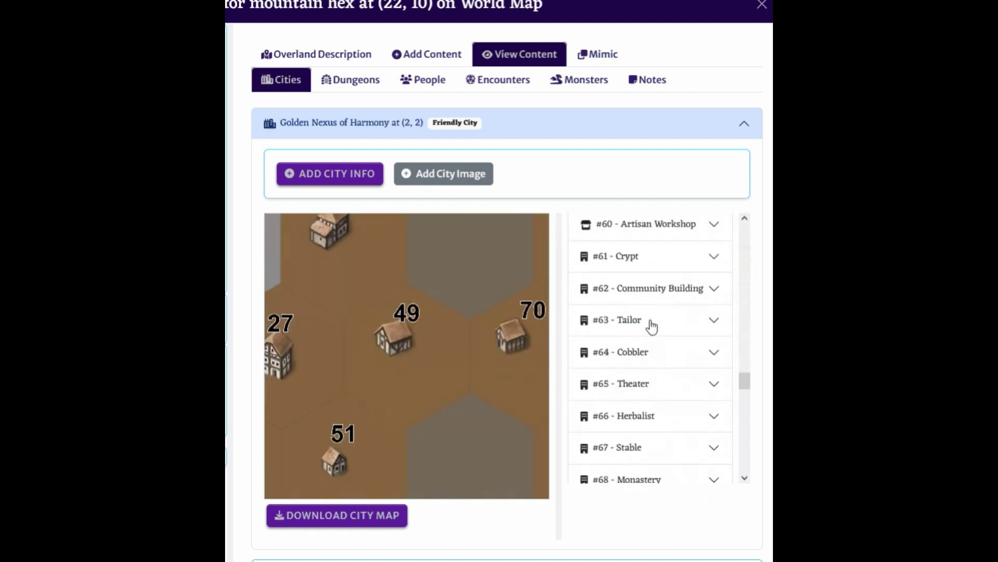
left_click(648, 263)
scroll(649, 265, "down", 5)
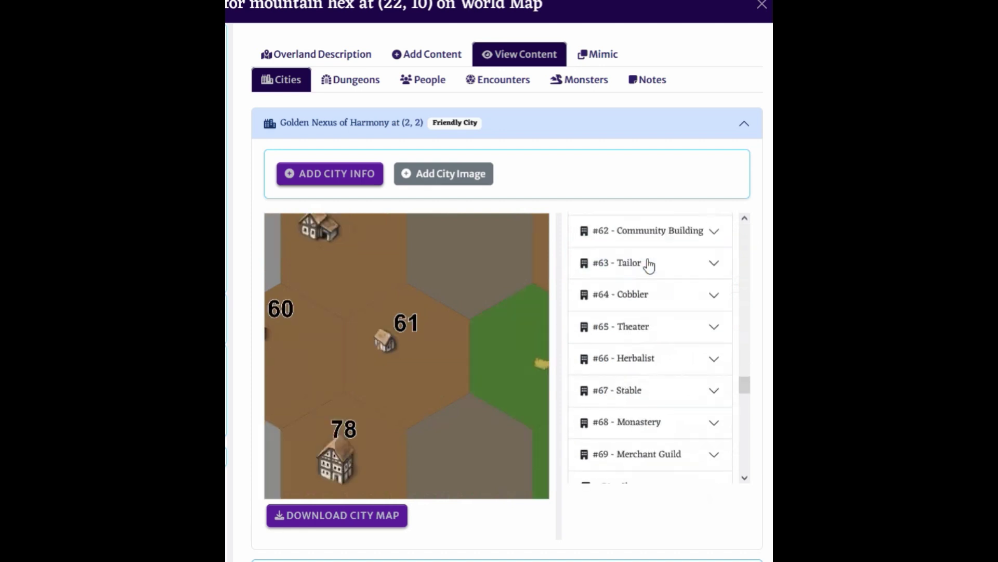
left_click(649, 323)
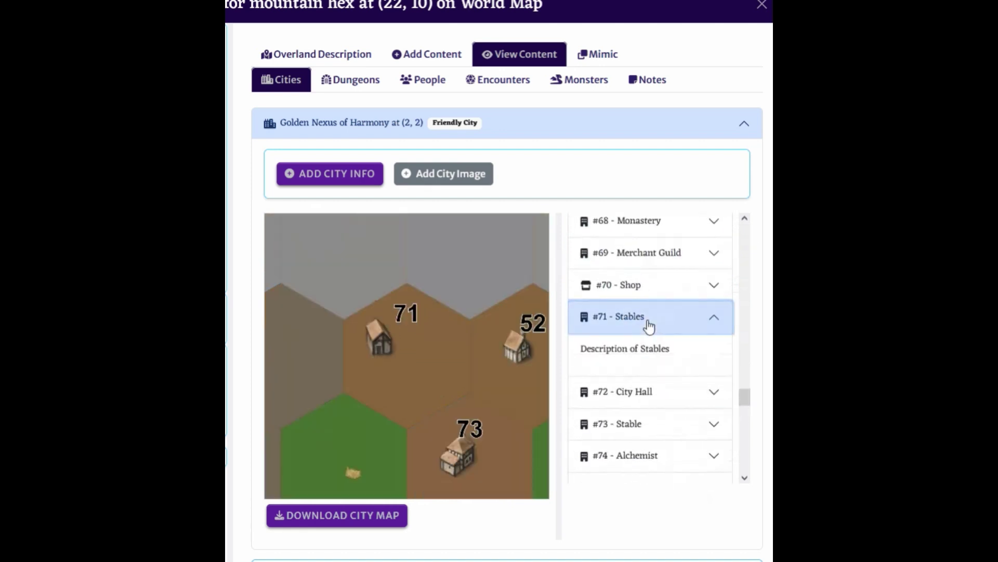
scroll(650, 323, "down", 10)
scroll(660, 317, "down", 5)
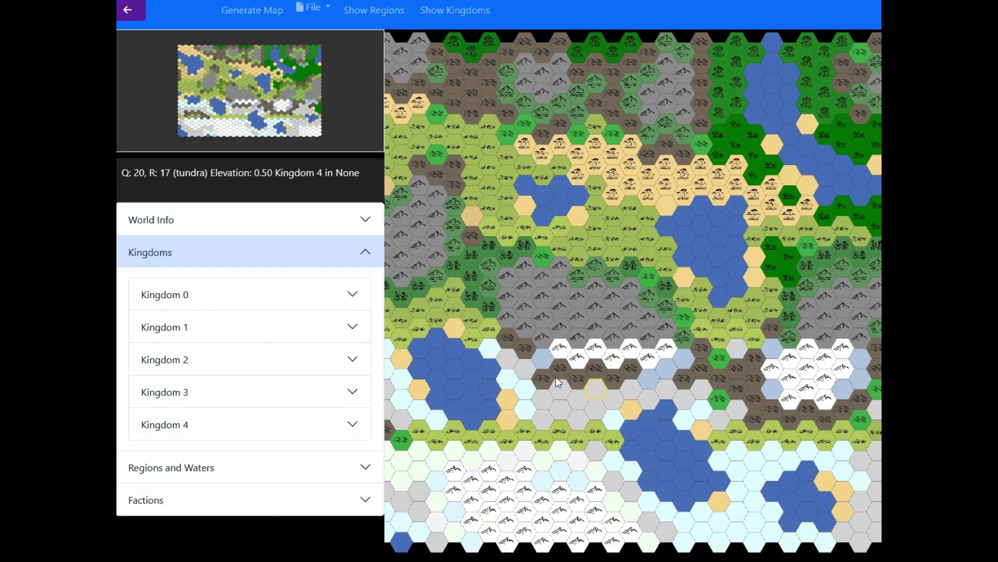
Generate the world's written info and view its named kingdoms, such as Ethir Vale and Verdant Reach
left_click(314, 227)
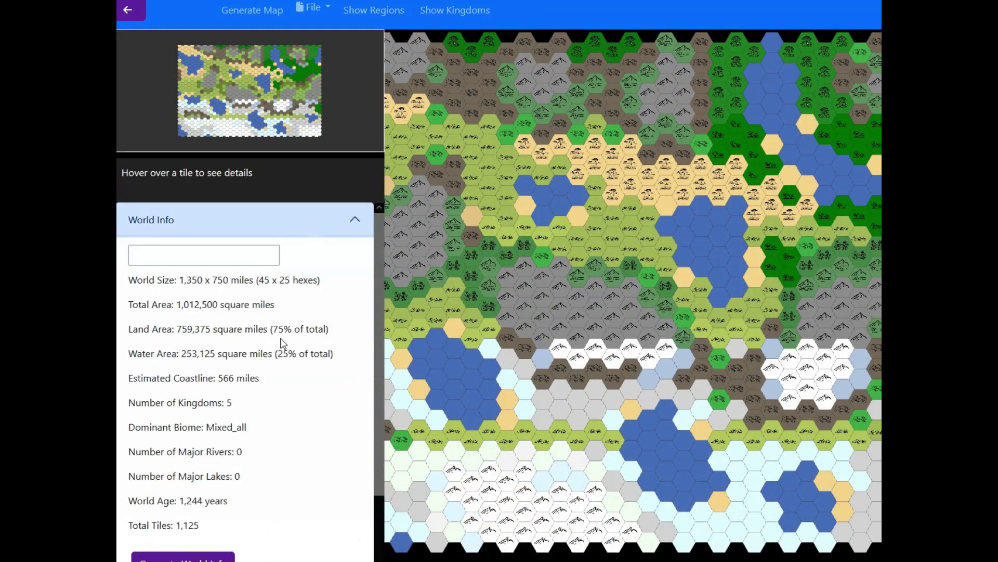
scroll(260, 420, "down", 1)
left_click(205, 484)
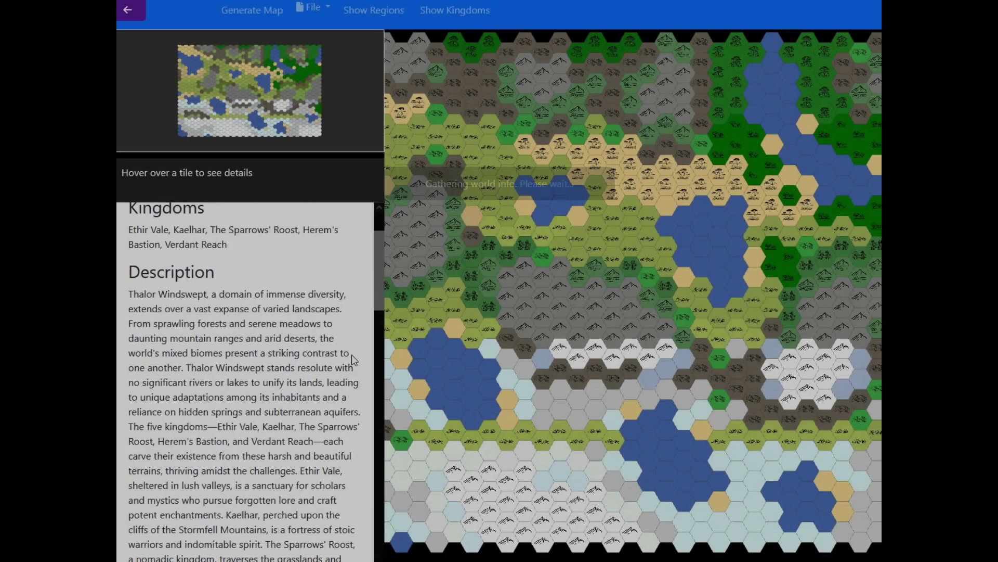
scroll(347, 353, "down", 7)
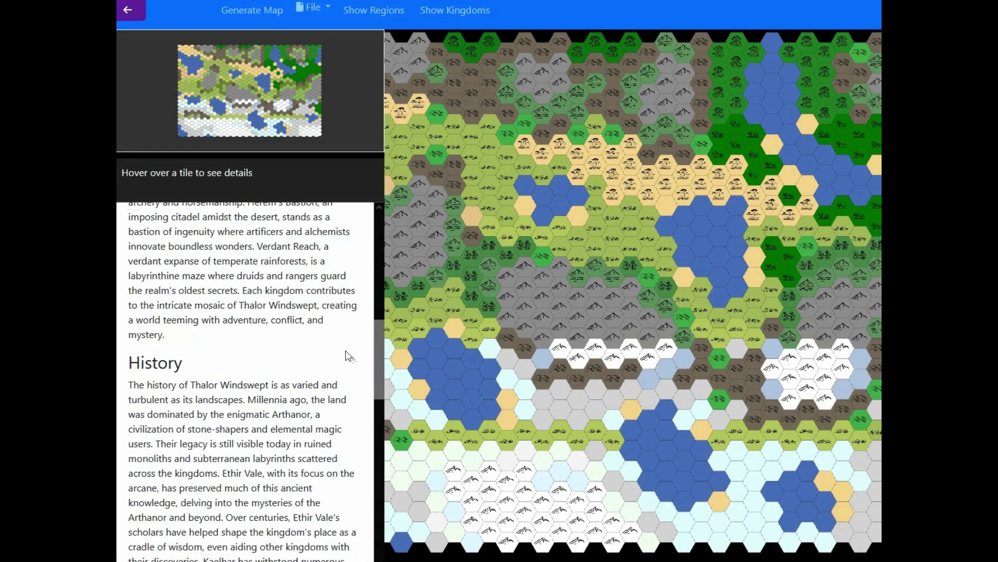
scroll(347, 356, "down", 10)
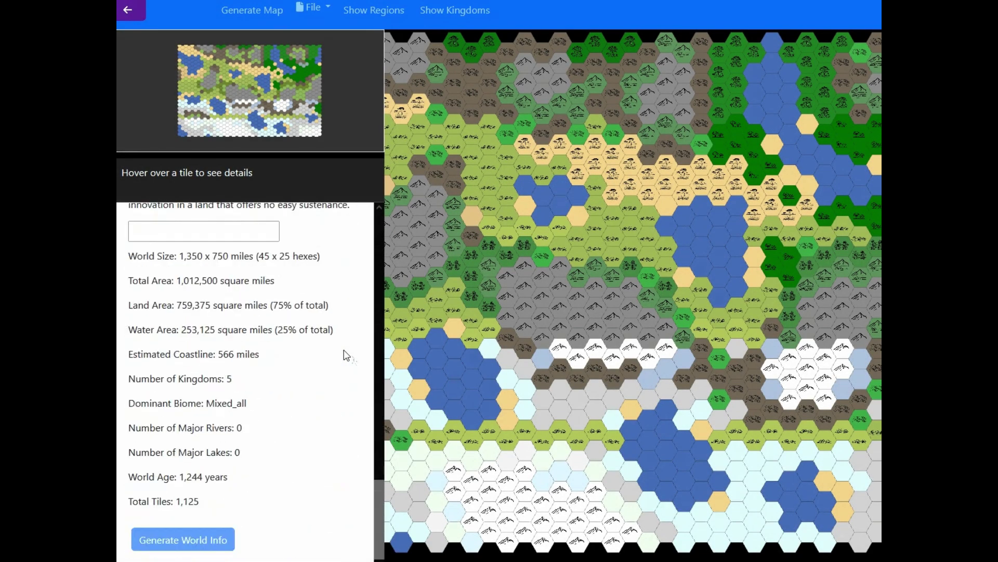
left_click(283, 504)
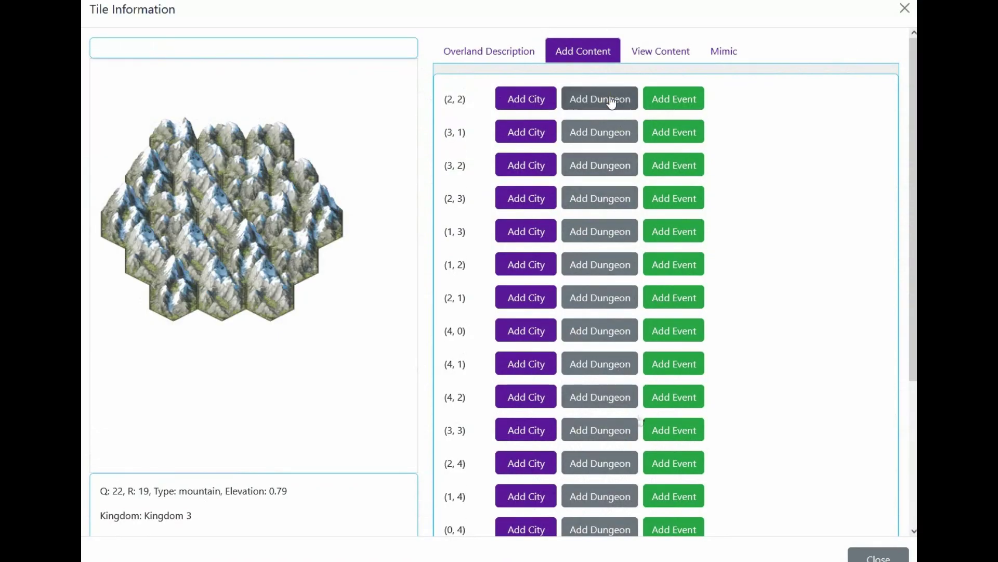
Start a dungeon at (2, 2), trying Cave, Ruins, Temple and Crypt types with random names
left_click(613, 100)
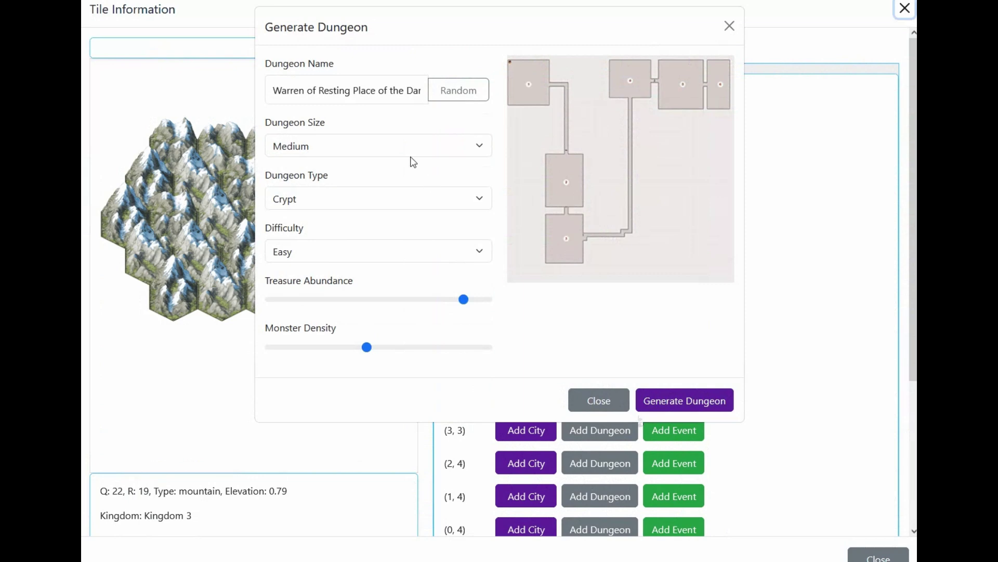
left_click(457, 89)
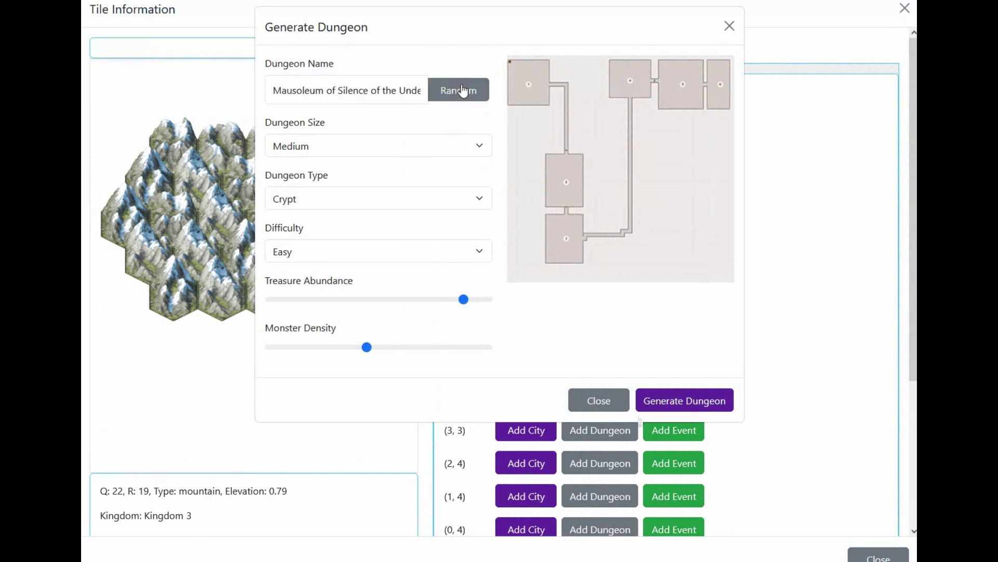
left_click(457, 90)
left_click(374, 199)
left_click(367, 221)
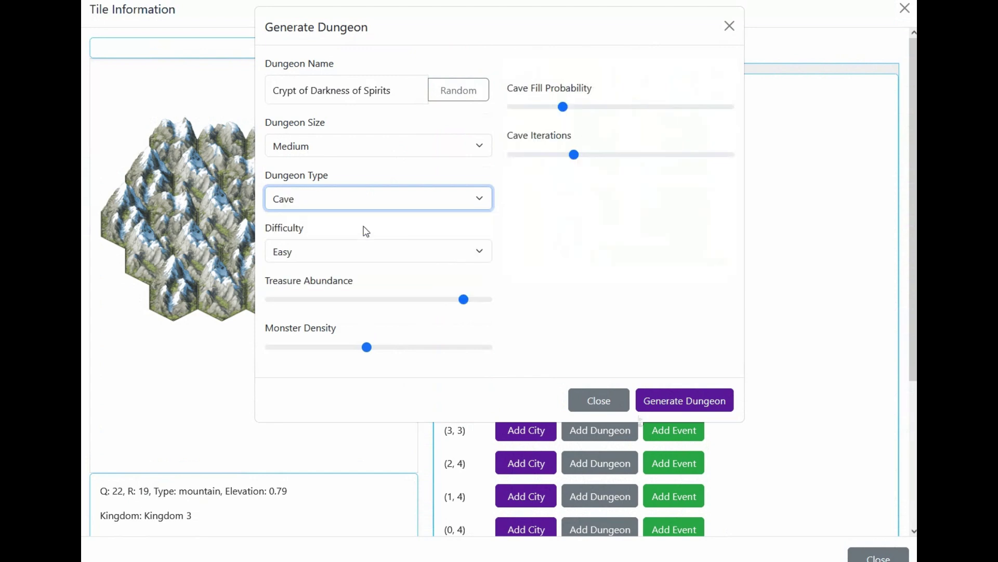
left_click(378, 198)
left_click(371, 250)
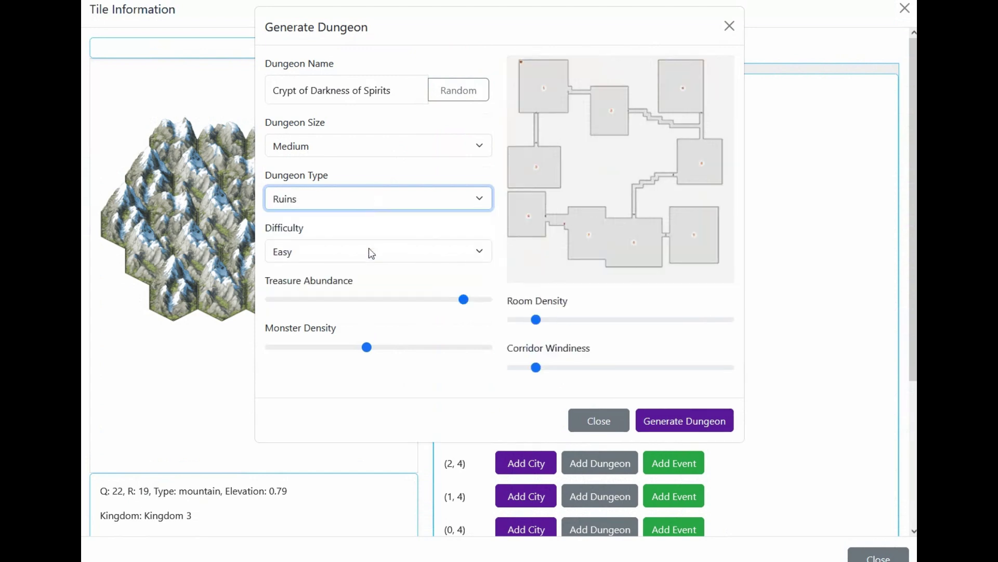
left_click(388, 207)
left_click(373, 261)
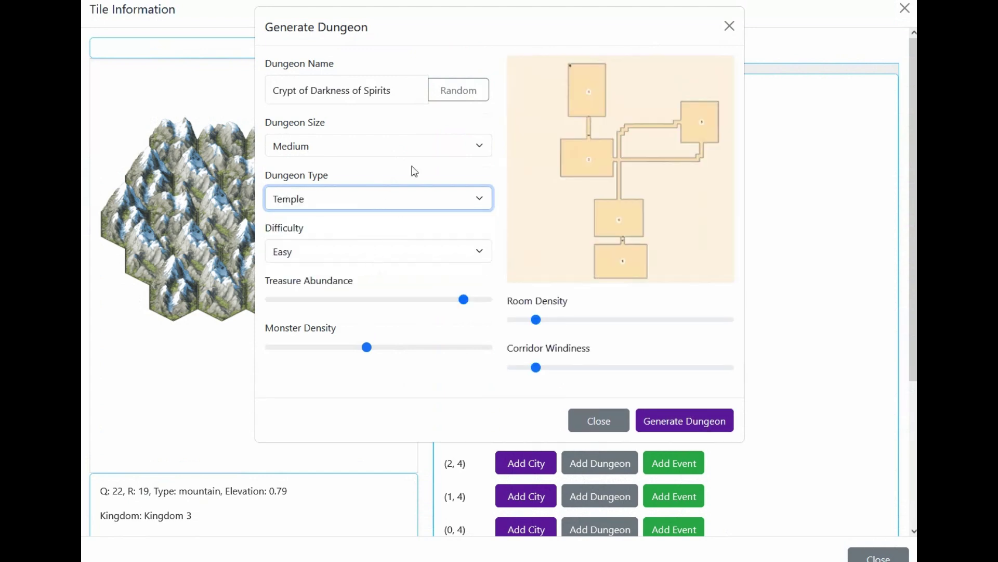
left_click(452, 91)
left_click(452, 93)
left_click(457, 93)
left_click(395, 203)
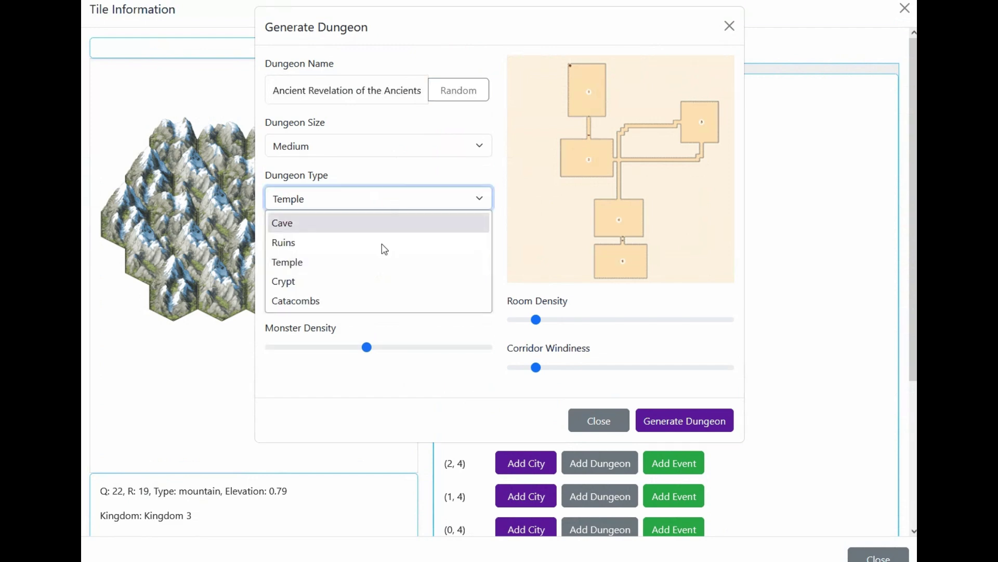
key("Escape")
key("Down")
left_click(458, 90)
left_click(458, 90)
Choose the Catacombs type, roll a random catacombs name, and set treasure abundance to the middle
left_click(397, 201)
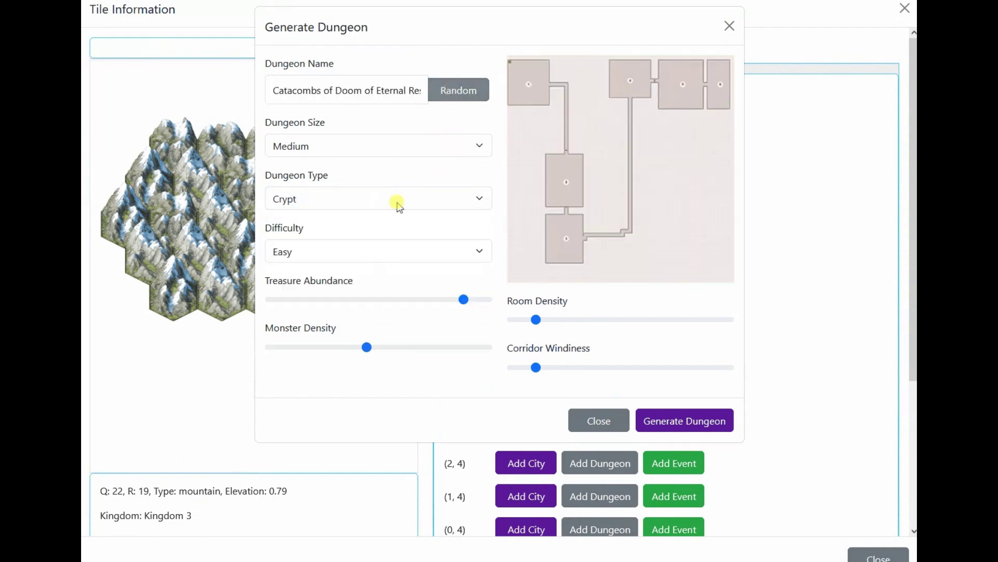
left_click(385, 202)
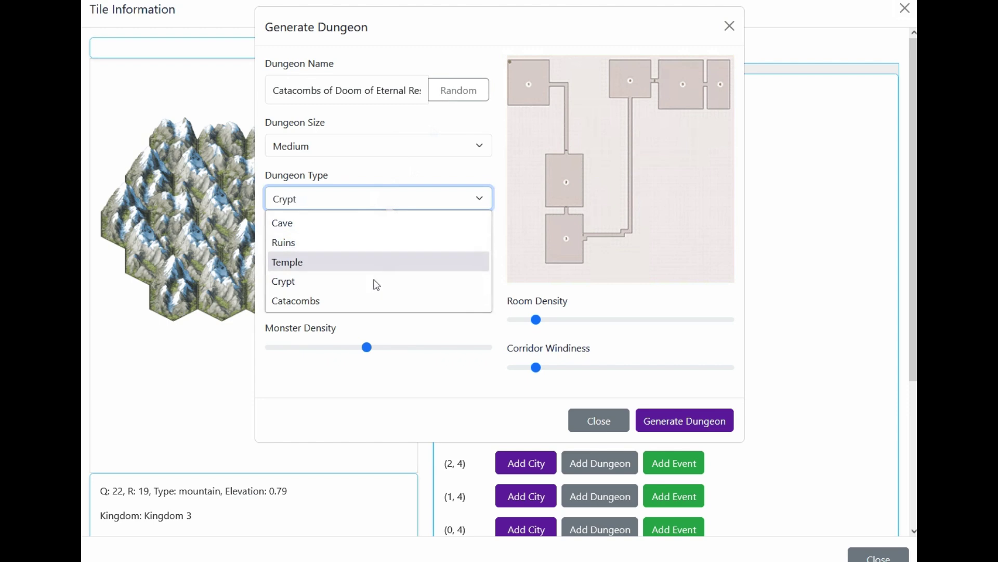
left_click(371, 301)
left_click(448, 94)
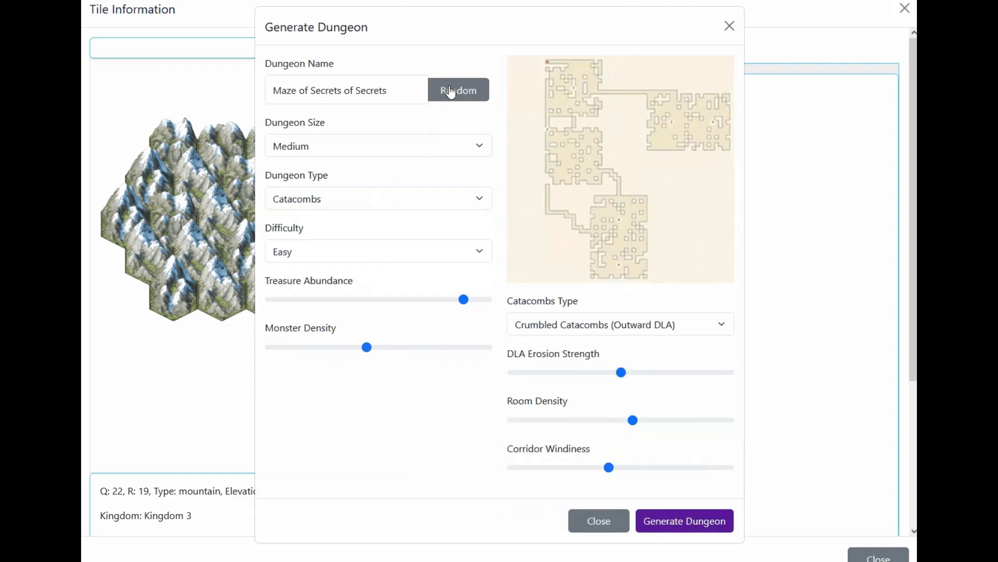
left_click(450, 93)
left_click(451, 92)
left_click(451, 92)
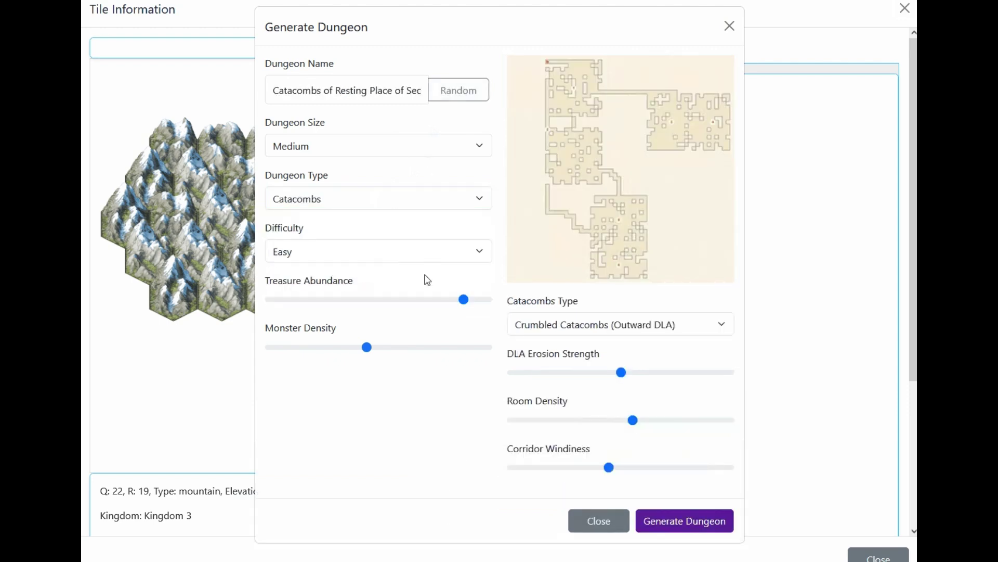
left_click(389, 300)
left_click(368, 300)
Generate the Catacombs of Resting Place of Secrets dungeon and read its entrance chamber details
left_click(667, 520)
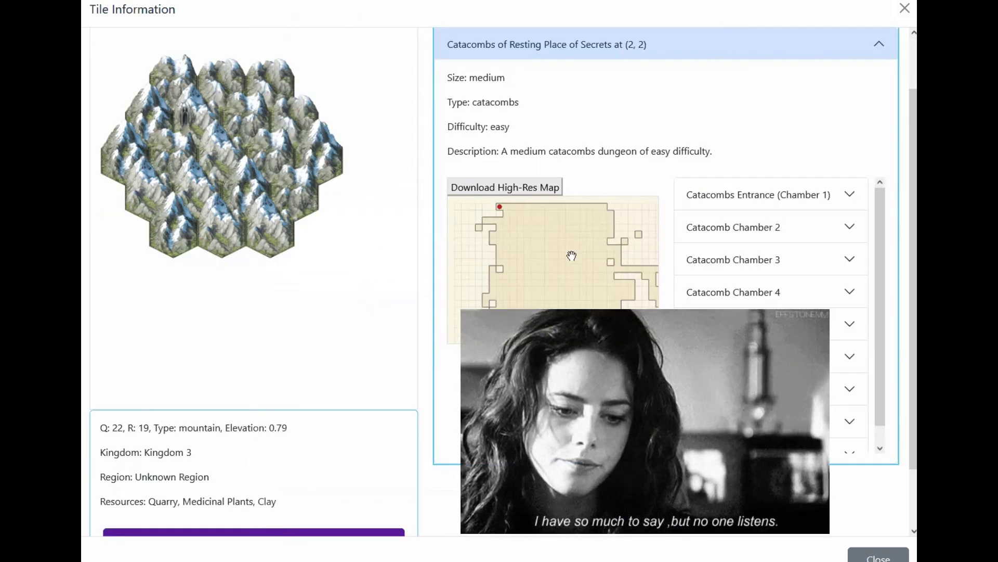
left_click(725, 201)
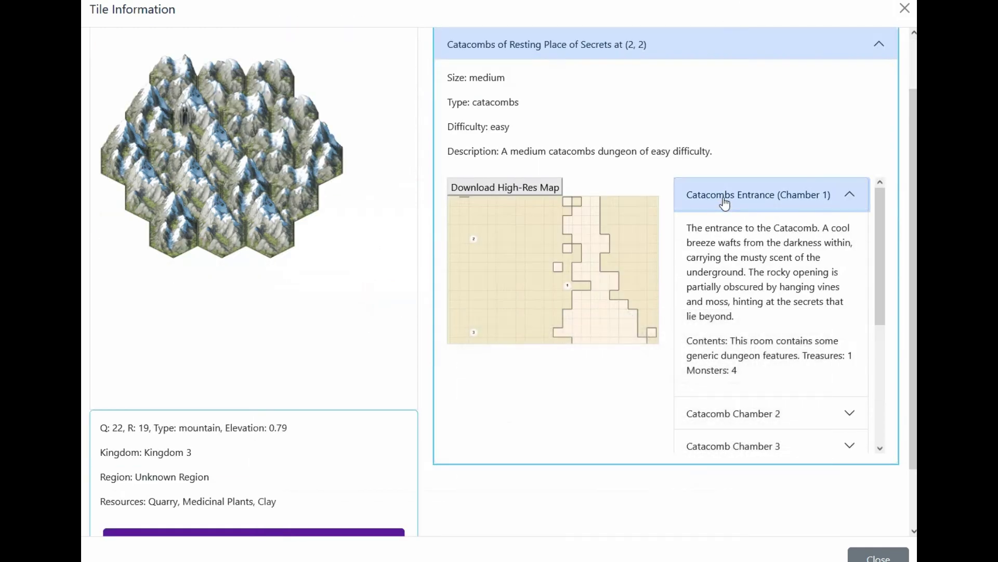